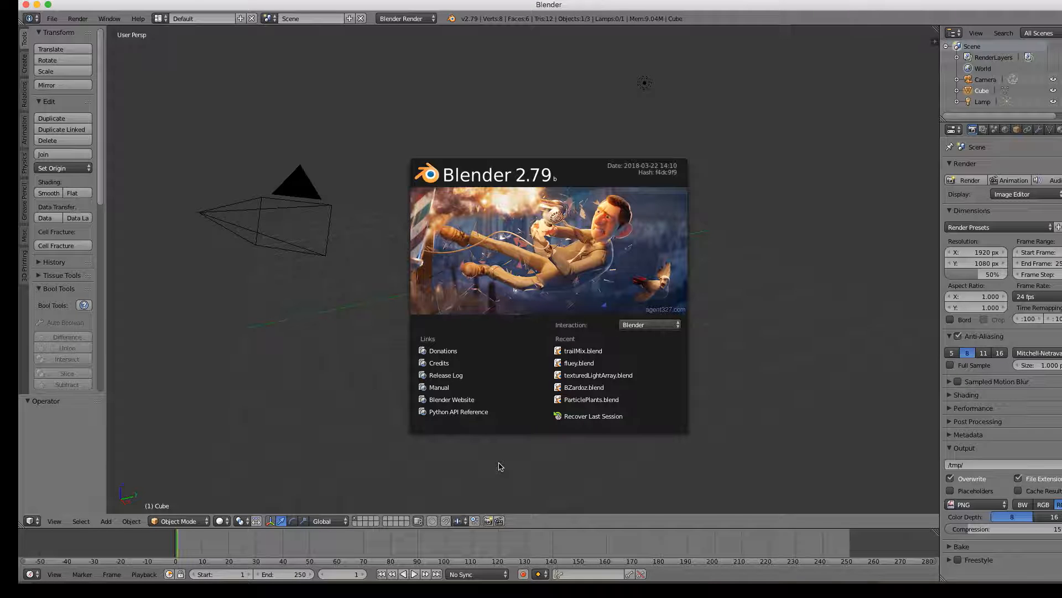
Dismiss the splash screen and delete the default cube from the scene
left_click(501, 467)
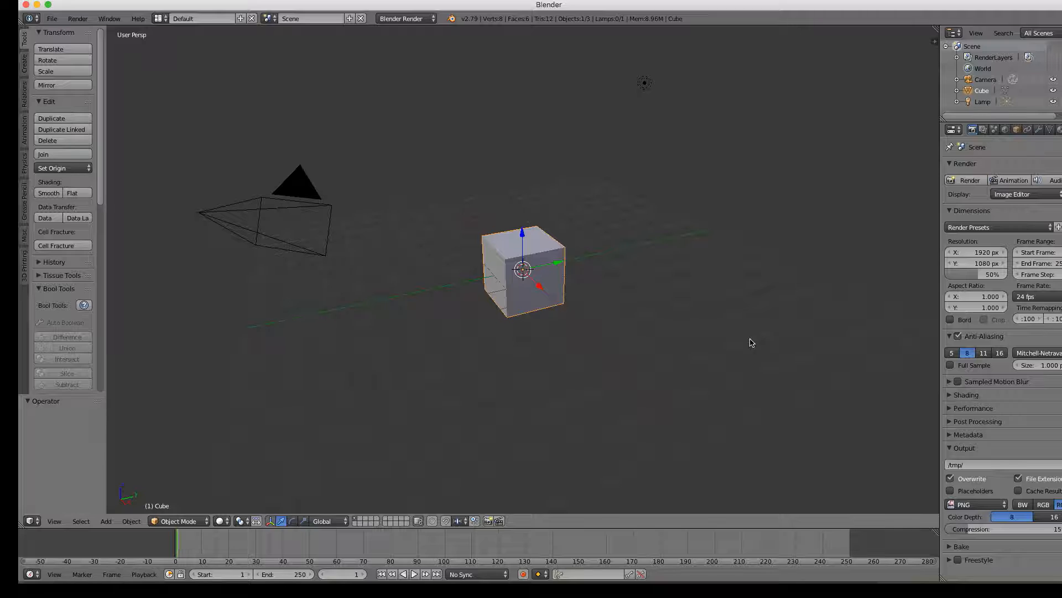
key("KP_Divide")
scroll(633, 333, "down", 3)
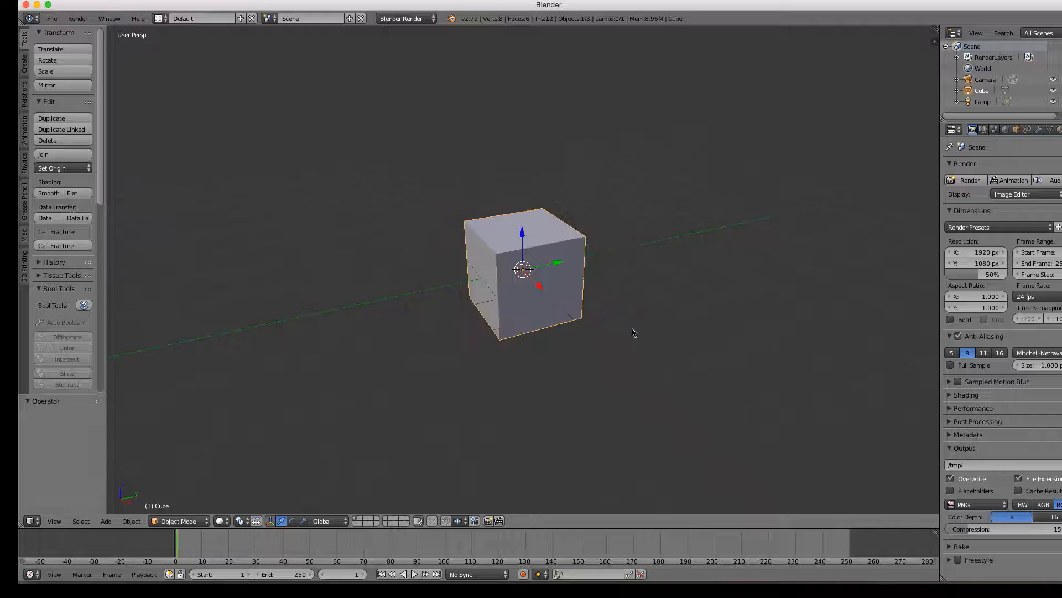
scroll(636, 306, "up", 2)
middle_click_drag(645, 308, 587, 319)
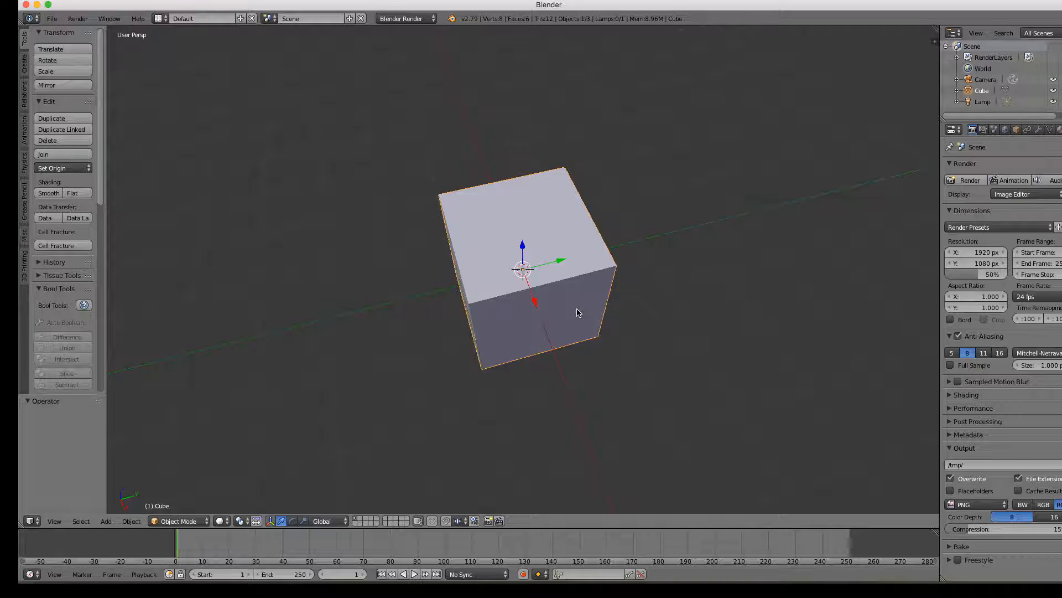
key("x")
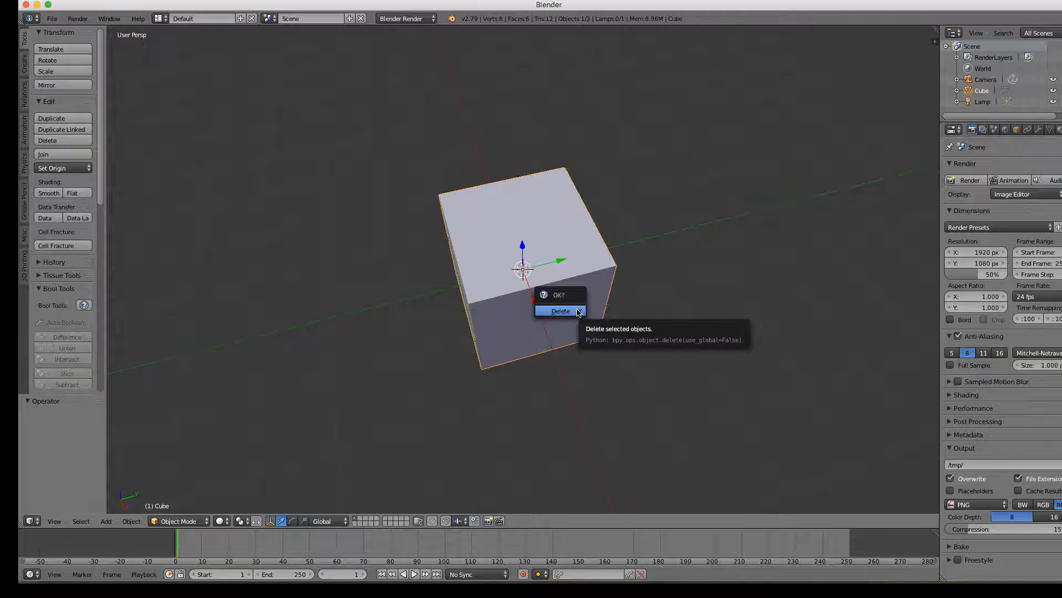
left_click(577, 311)
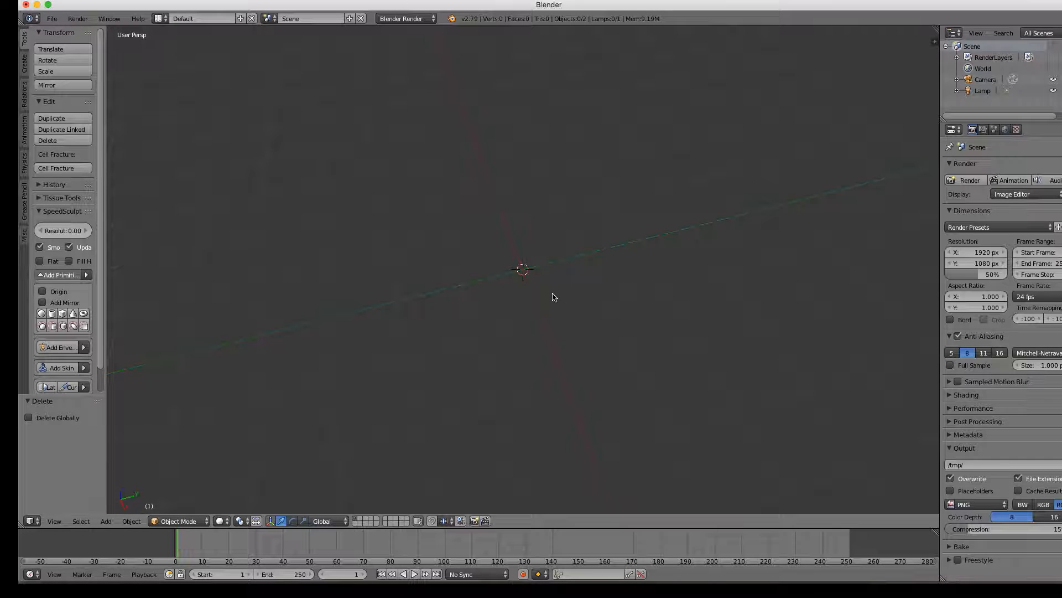
Add a mesh circle at the origin and scale it in Edit Mode by a factor of 0.25
key("shift+a")
mouse_move(554, 297)
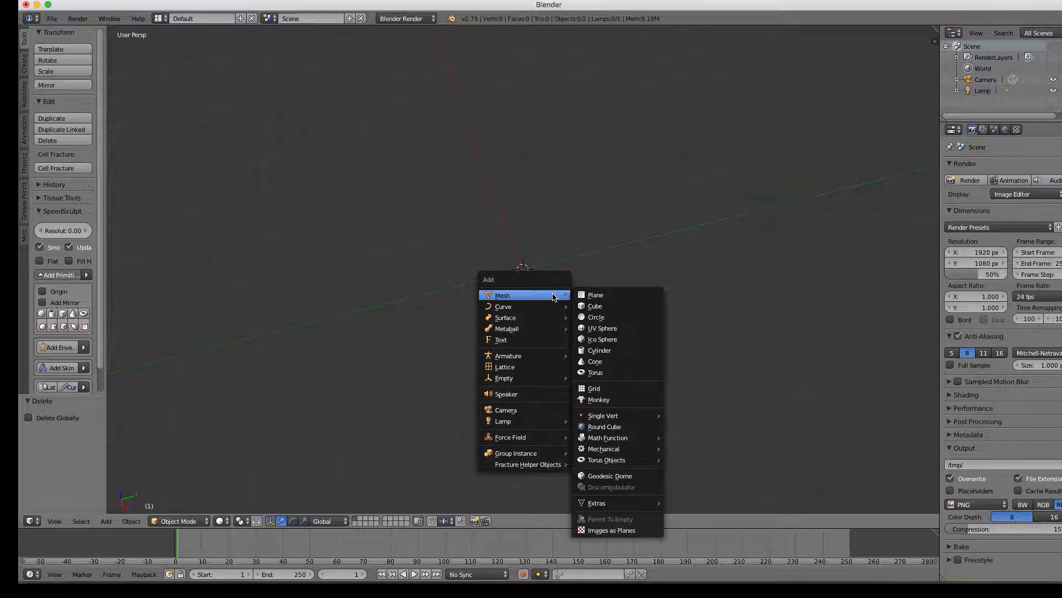
left_click(595, 317)
key("Tab")
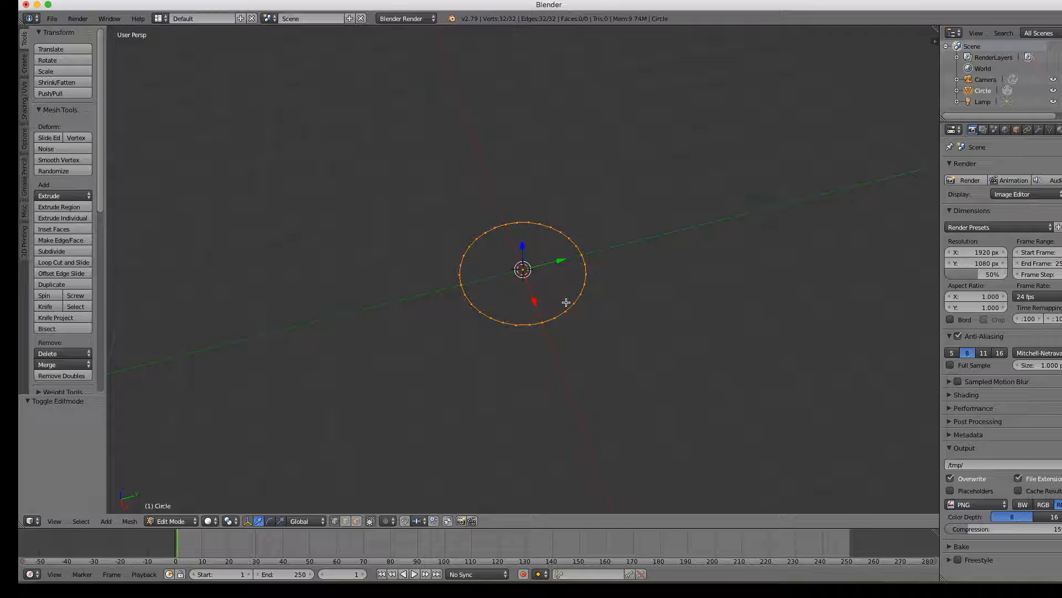
type("s.25")
key("Return")
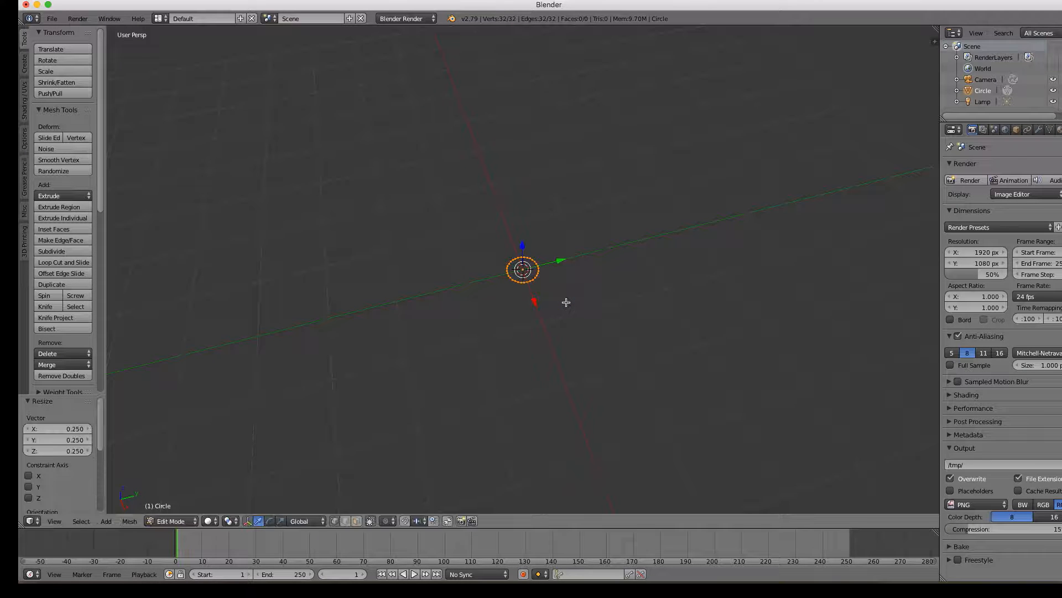
scroll(566, 302, "up", 8)
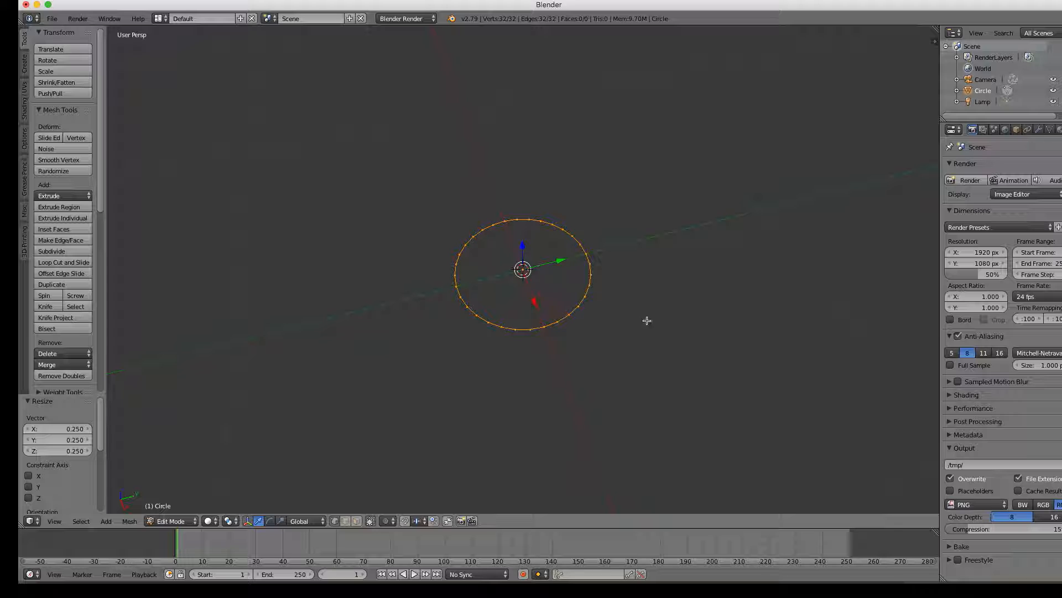
Turn on the Screencast Keys display and hide the viewport properties region
key("n")
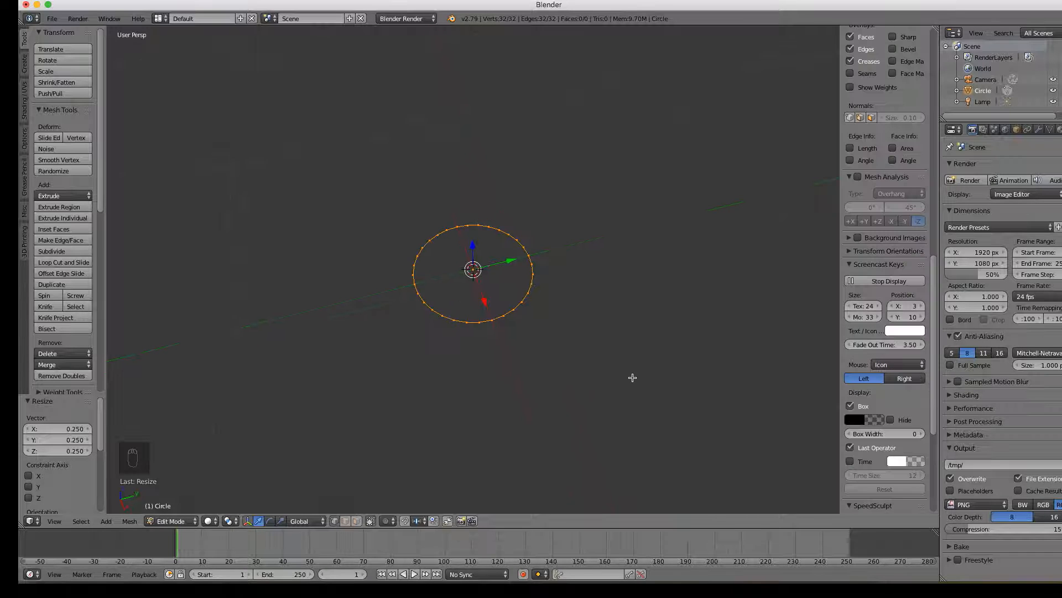
key("m")
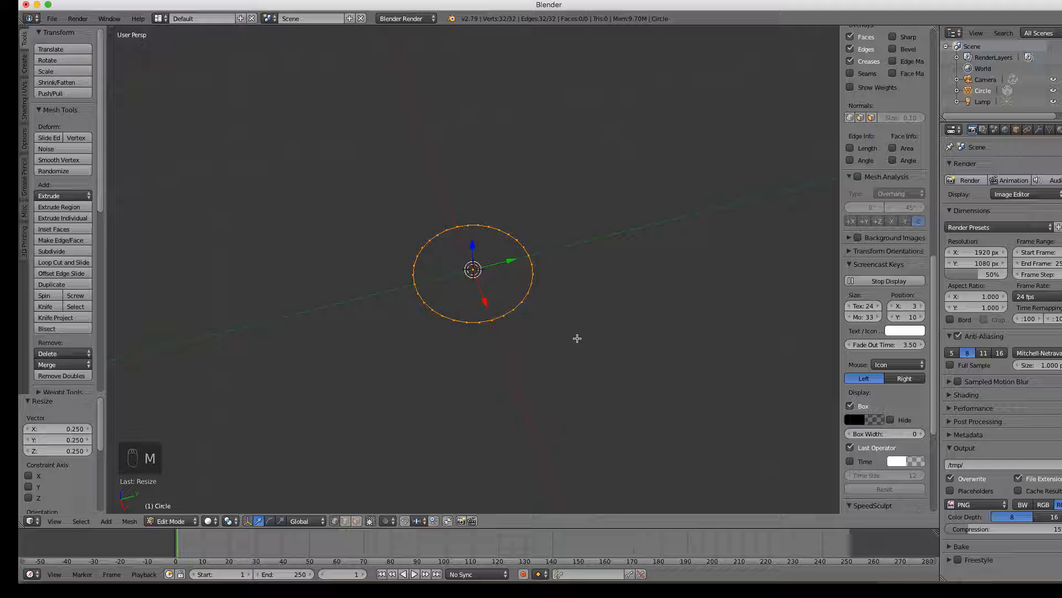
key("n")
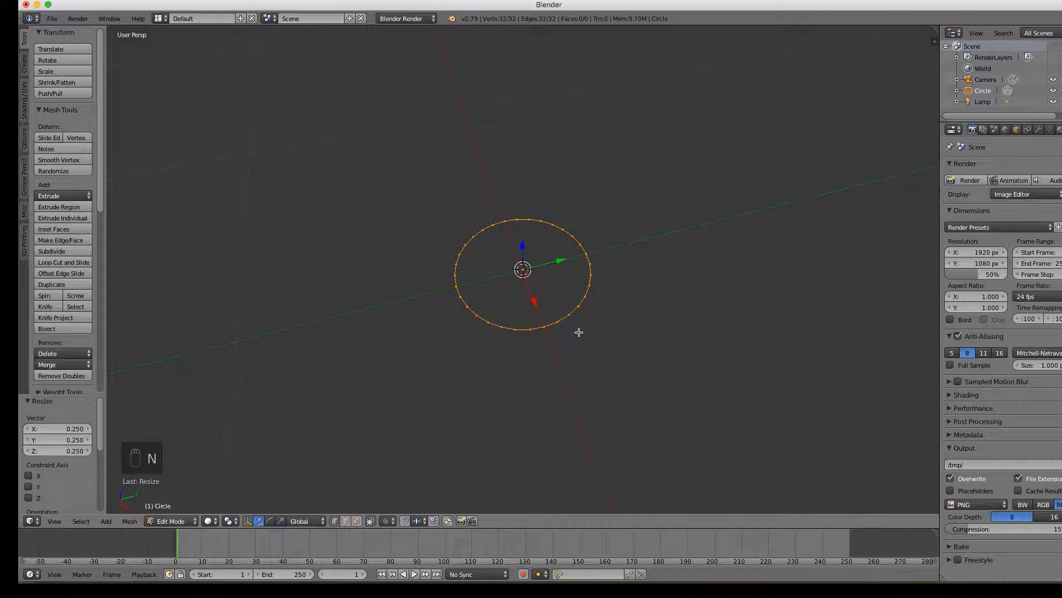
In top view, move the circle about 0.253 units along Y so its lower edge meets the origin
scroll(578, 332, "up", 4)
scroll(579, 332, "down", 6)
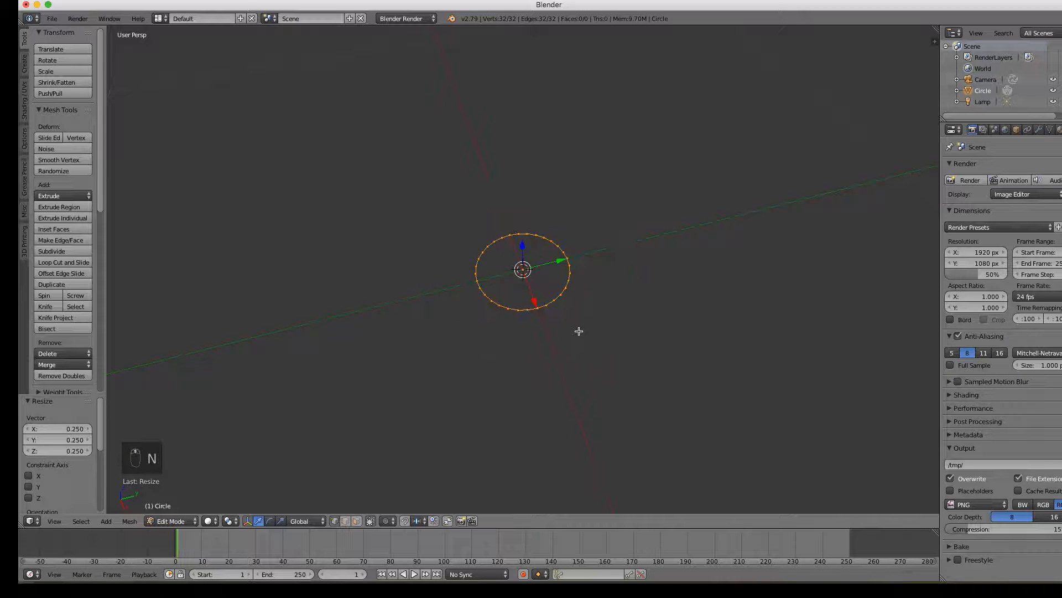
middle_click_drag(555, 267, 558, 309)
key("KP_7")
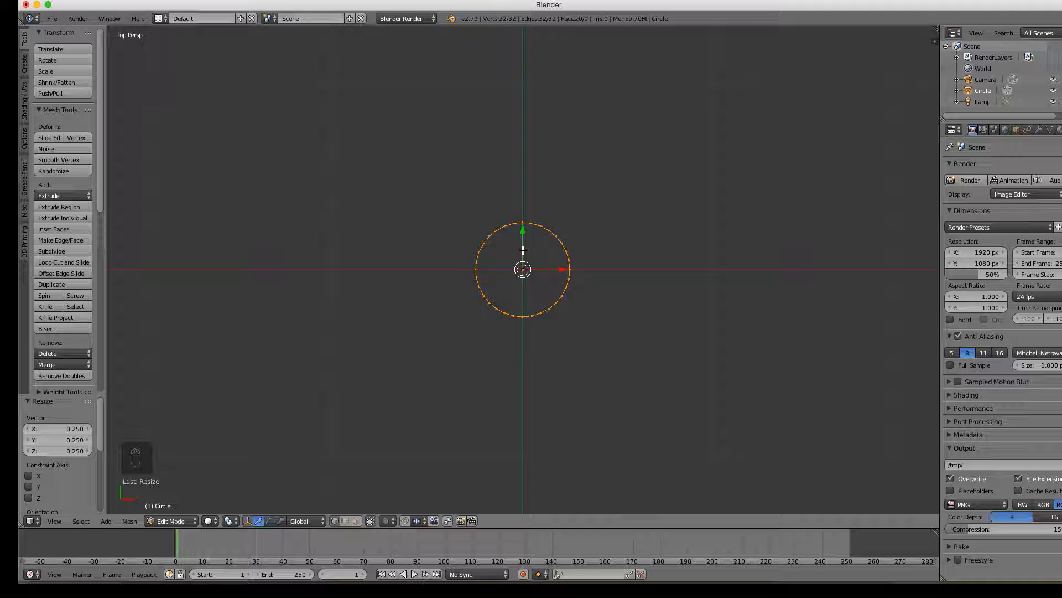
key("g")
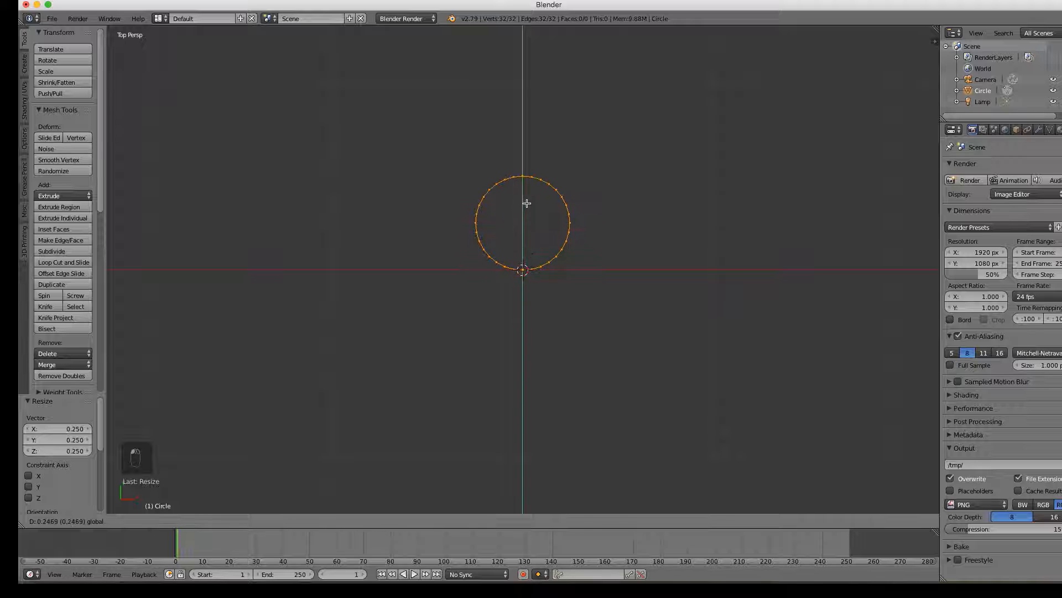
left_click(527, 203)
scroll(539, 221, "up", 6)
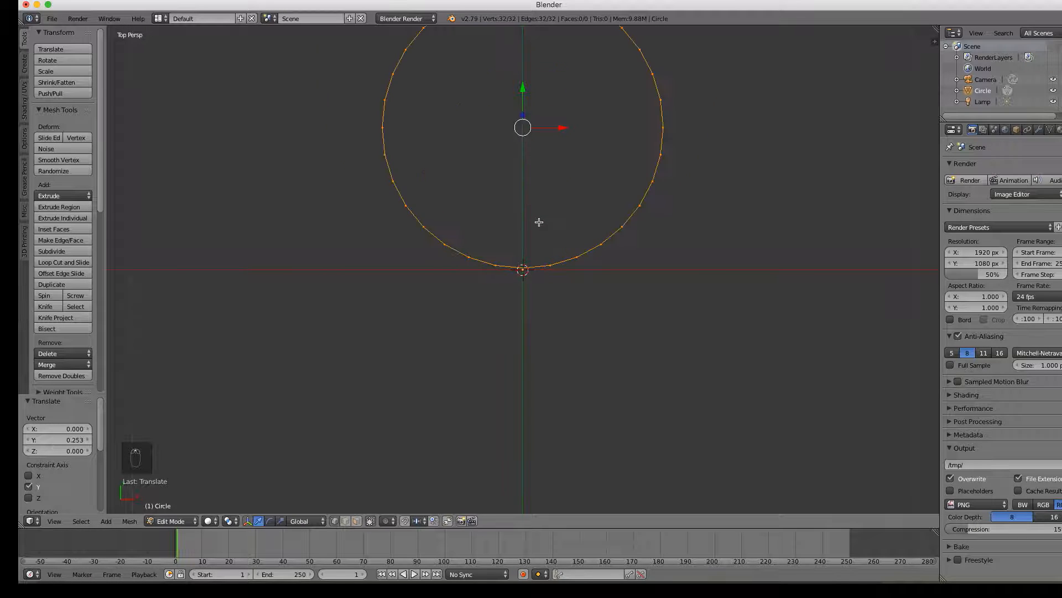
scroll(539, 222, "up", 3)
scroll(539, 222, "down", 5)
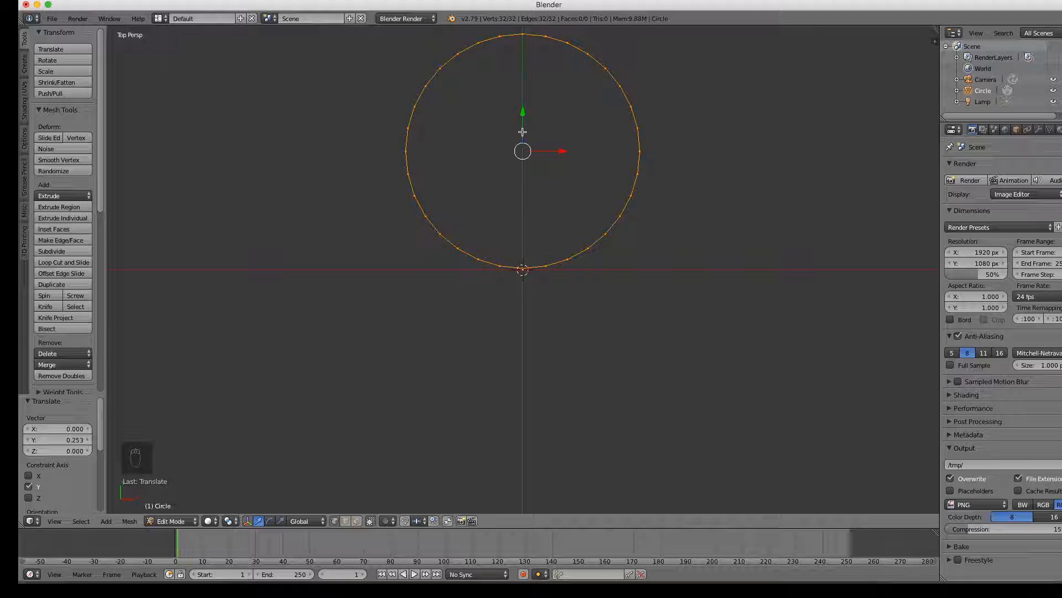
Duplicate the circle about -0.504 units along Y to form a figure eight, select both loops and return to Object Mode
key("shift+d")
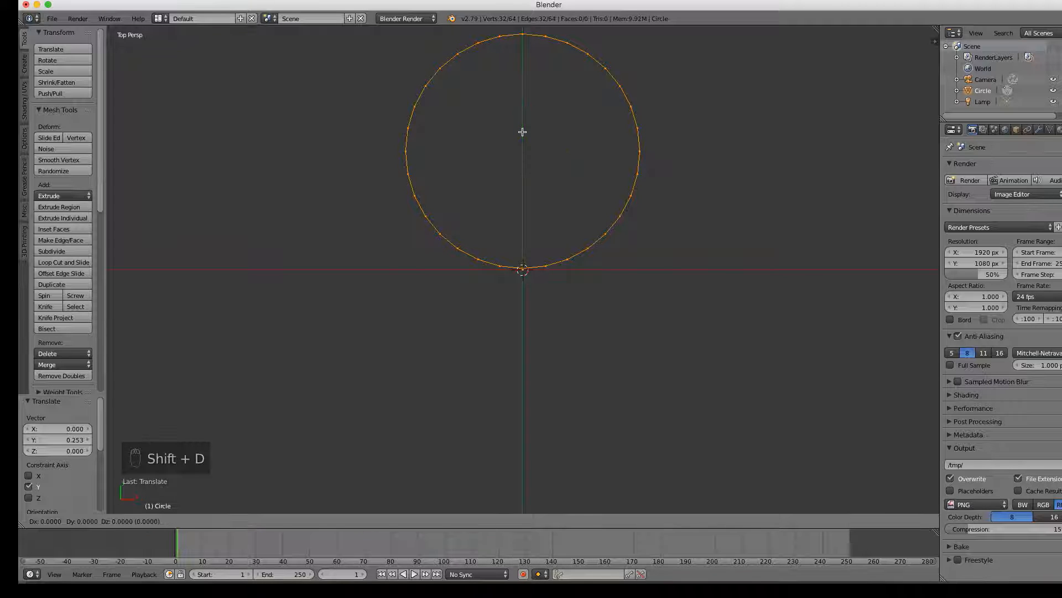
middle_click(518, 174)
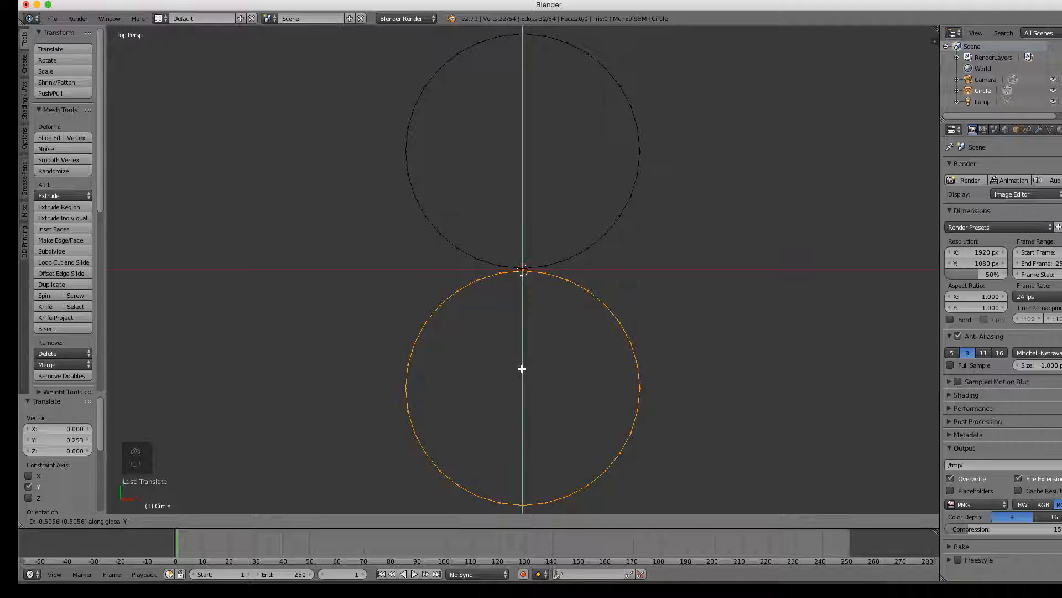
left_click(522, 368)
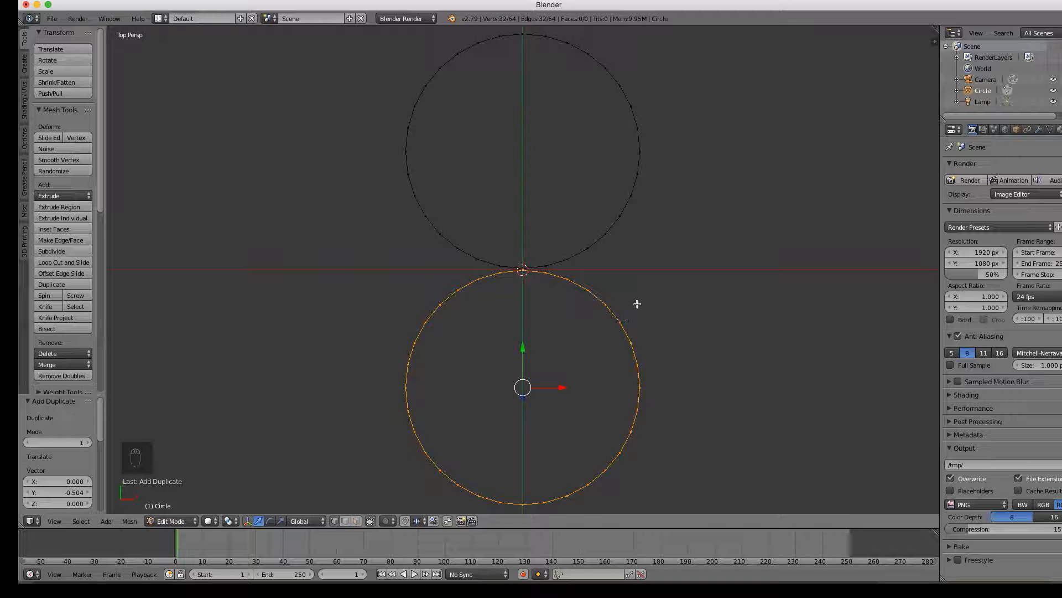
scroll(637, 301, "down", 5)
middle_click_drag(648, 305, 563, 299)
key("a")
key("a")
key("a")
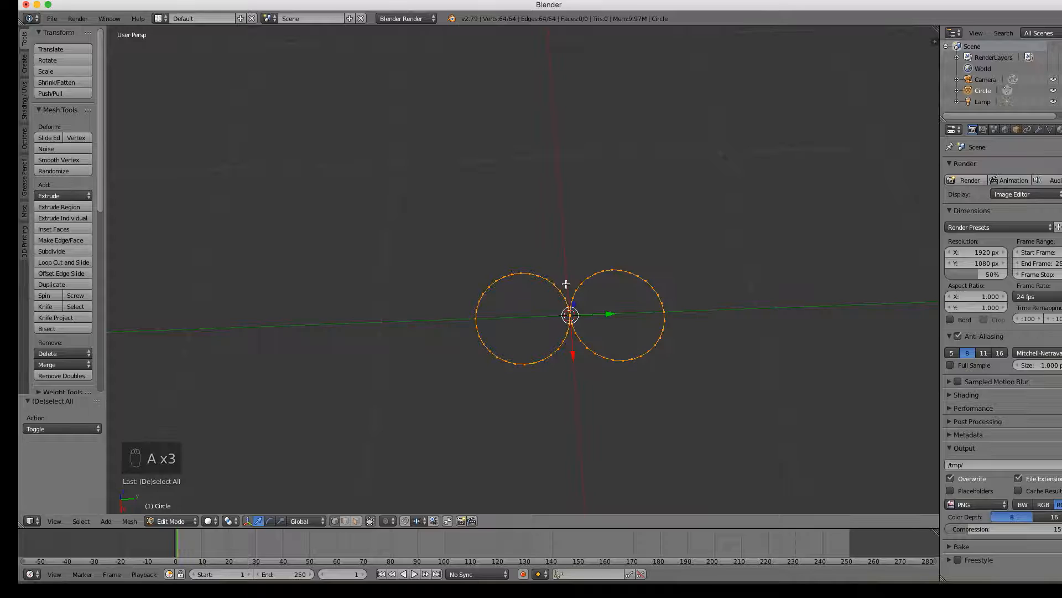
key("Tab")
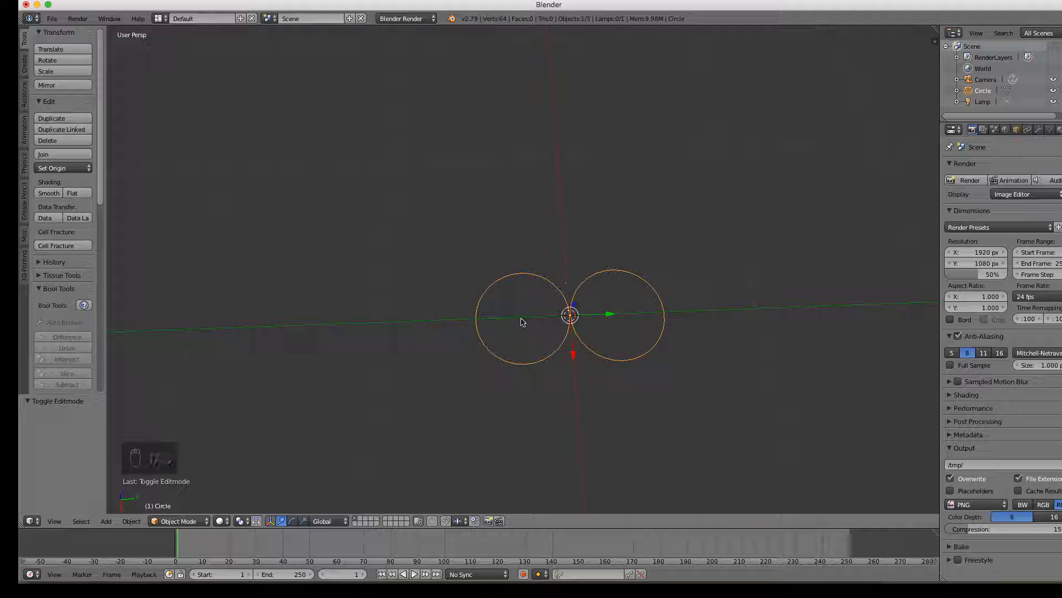
Add a mesh plane at the origin and enter Edit Mode on it
key("shift+a")
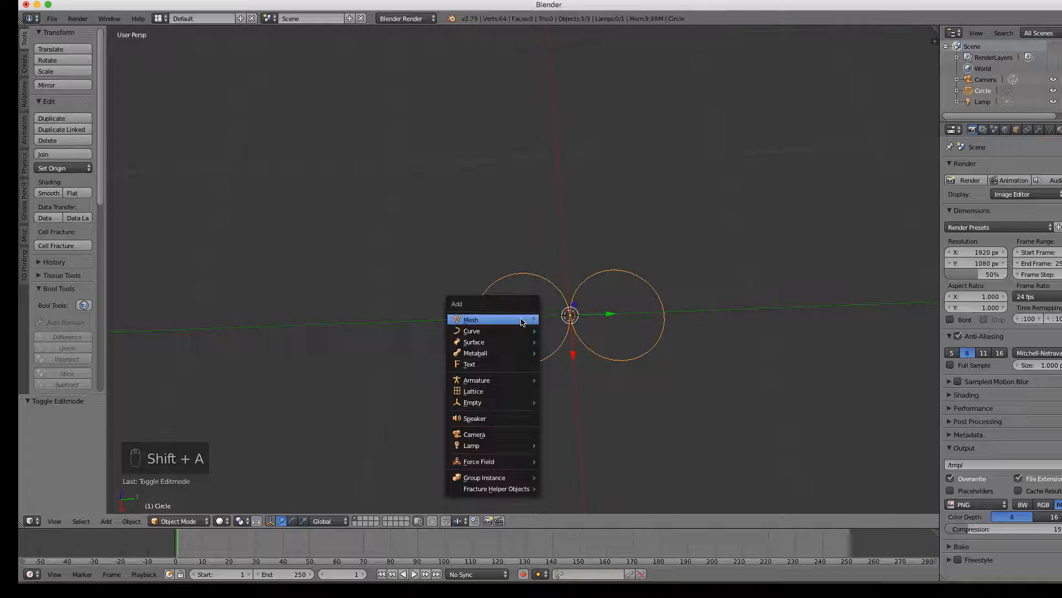
mouse_move(520, 321)
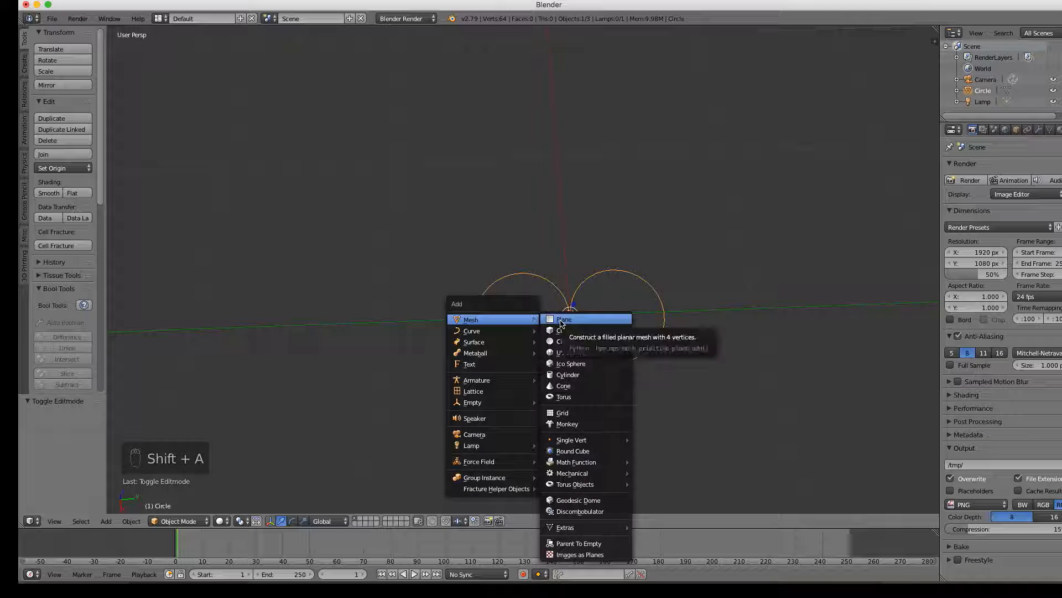
left_click(560, 321)
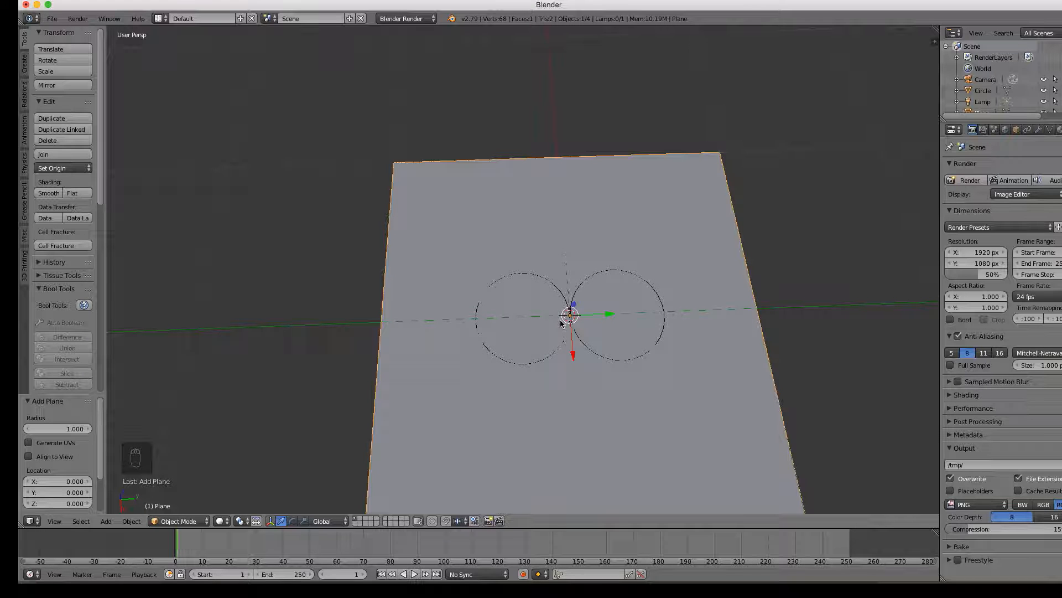
key("Tab")
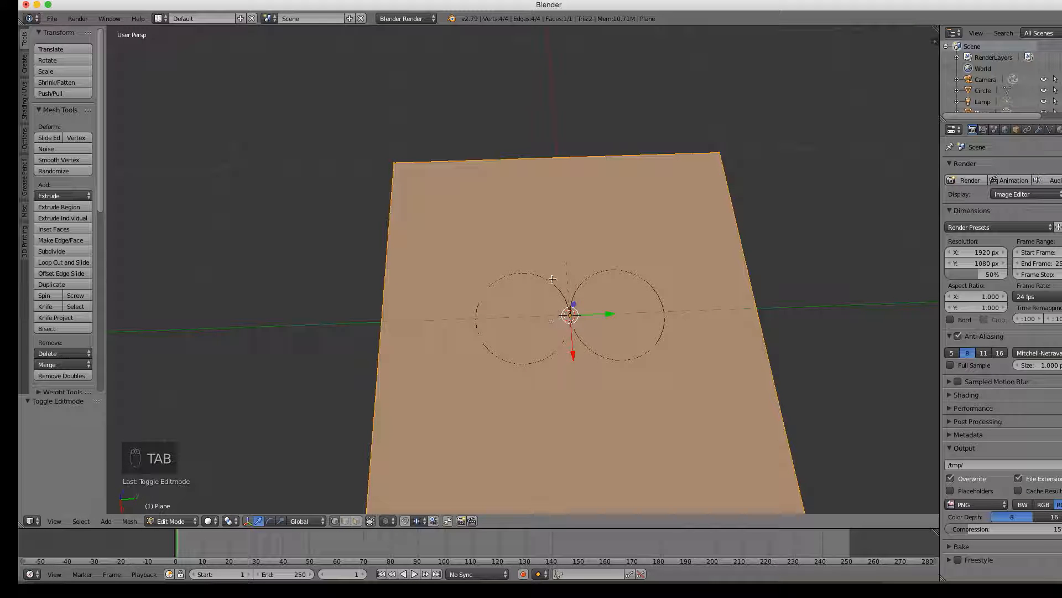
Delete the plane's other three vertices, keeping only the corner vertex at negative X and negative Y
middle_click_drag(553, 280, 572, 313)
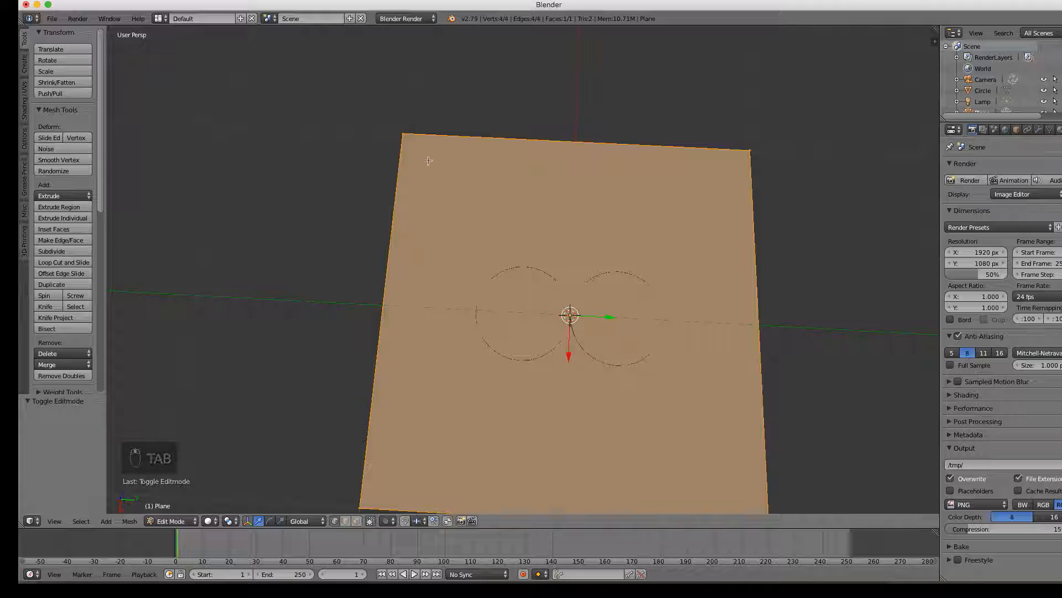
right_click(403, 135)
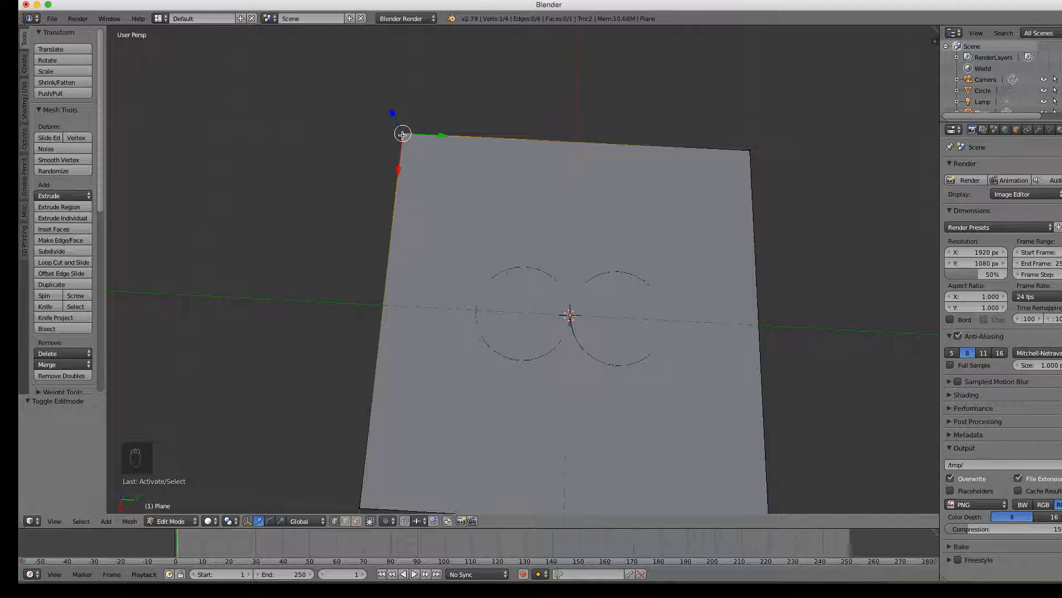
key("ctrl+i")
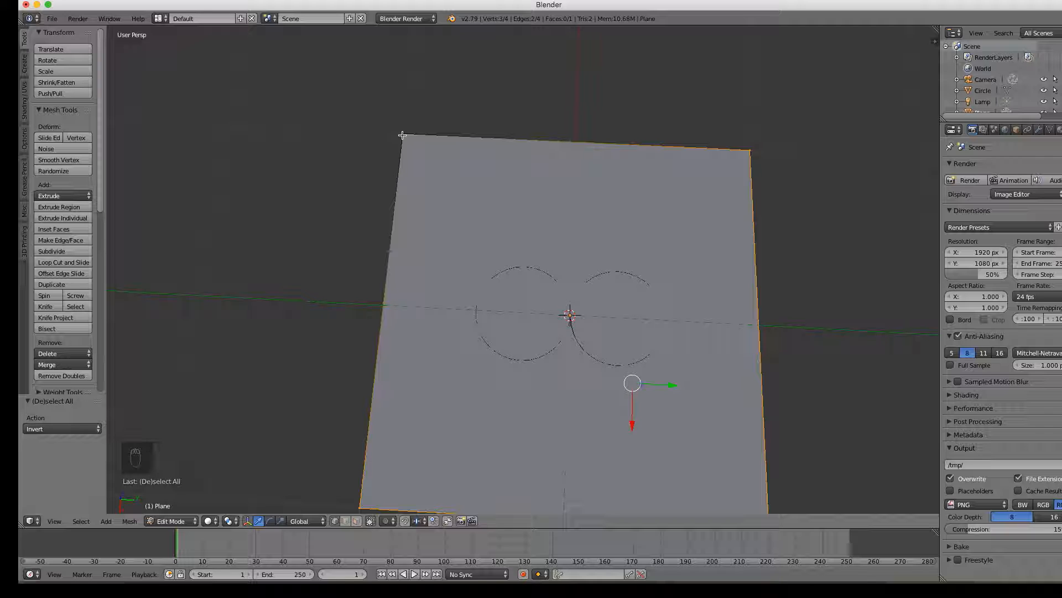
key("x")
left_click(402, 137)
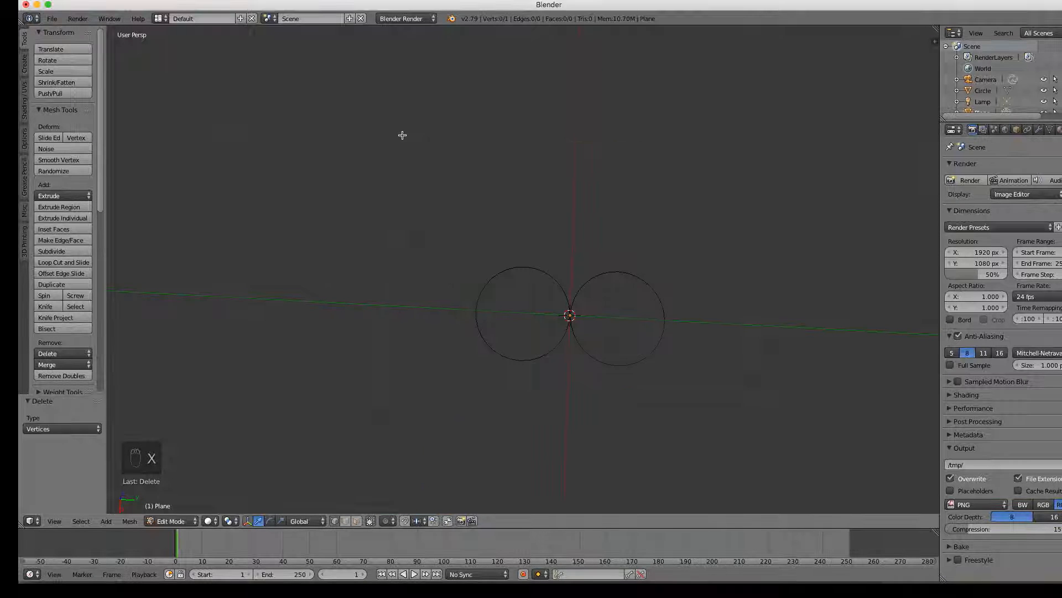
Move the remaining vertex about 1.002 units along X onto the Y axis and align it with the positive-Y circle's outer edge
right_click(403, 134)
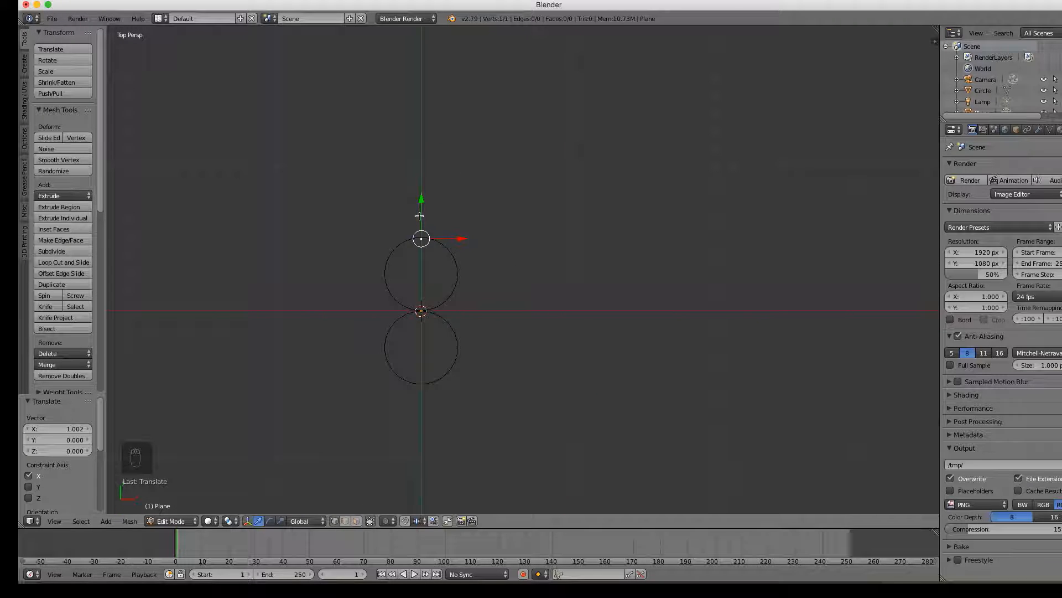
left_click_drag(420, 216, 423, 214)
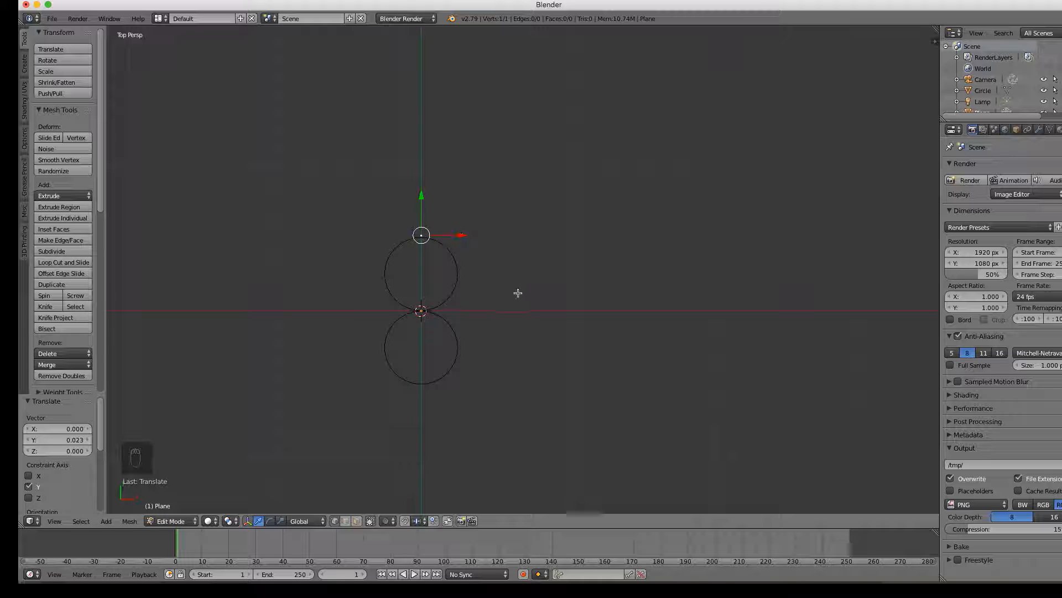
middle_click_drag(537, 300, 515, 288)
scroll(515, 288, "up", 5)
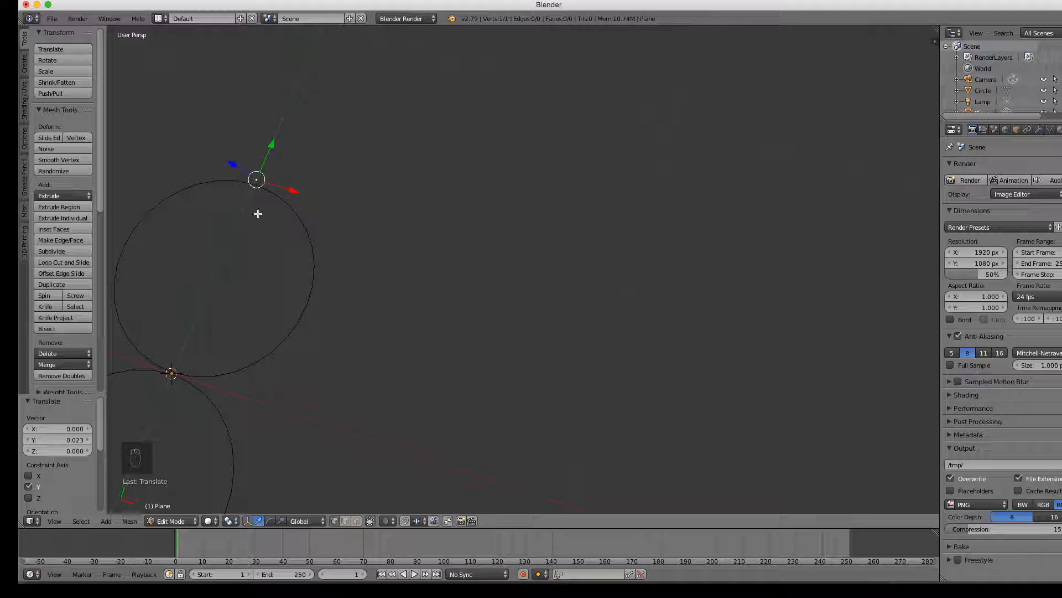
left_click_drag(265, 160, 265, 161)
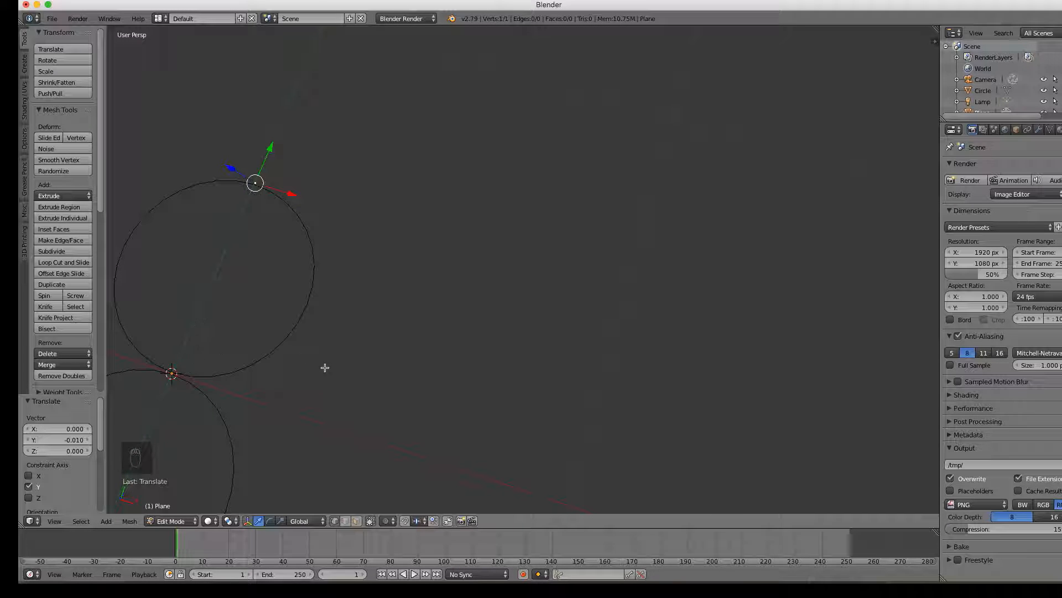
scroll(312, 373, "down", 3)
middle_click_drag(367, 360, 309, 322)
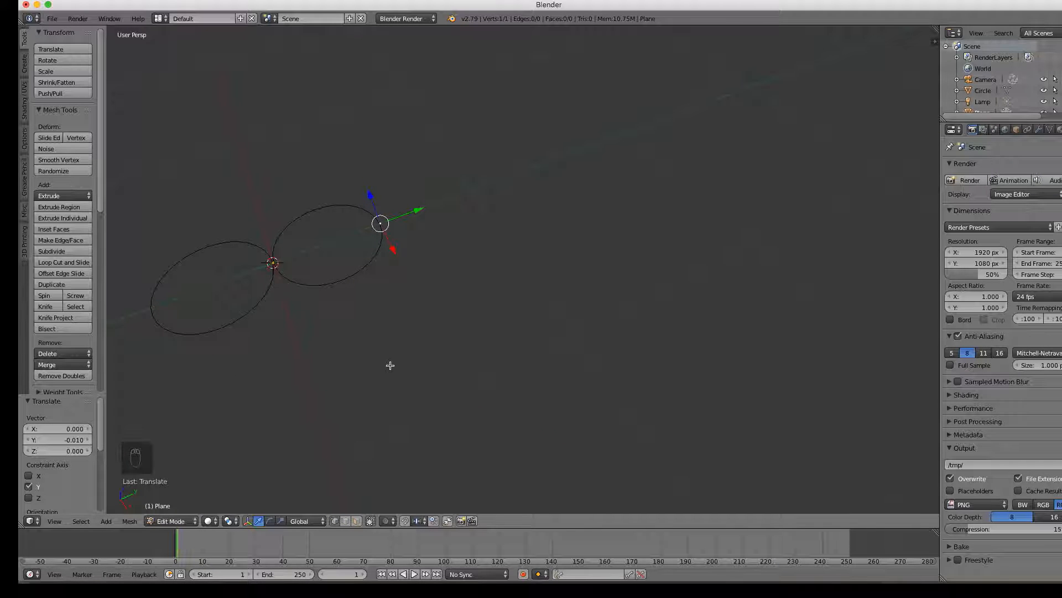
Return to Object Mode, select the figure-eight Circle object and add a Screw modifier to it
key("Tab")
scroll(391, 364, "up", 3)
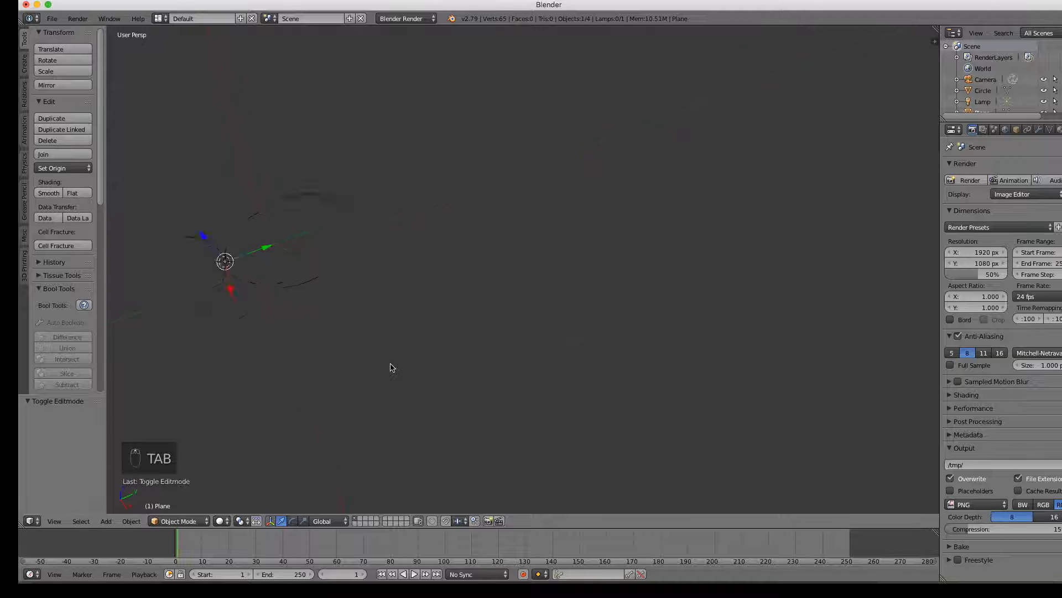
scroll(391, 364, "down", 6)
middle_click_drag(390, 365, 424, 263)
right_click(408, 252)
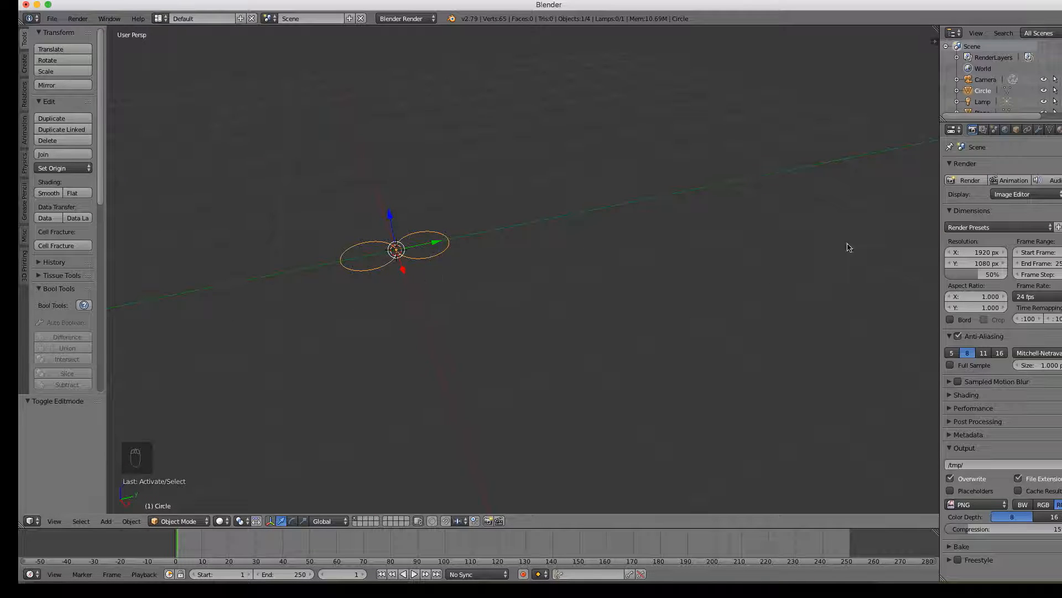
left_click(1038, 131)
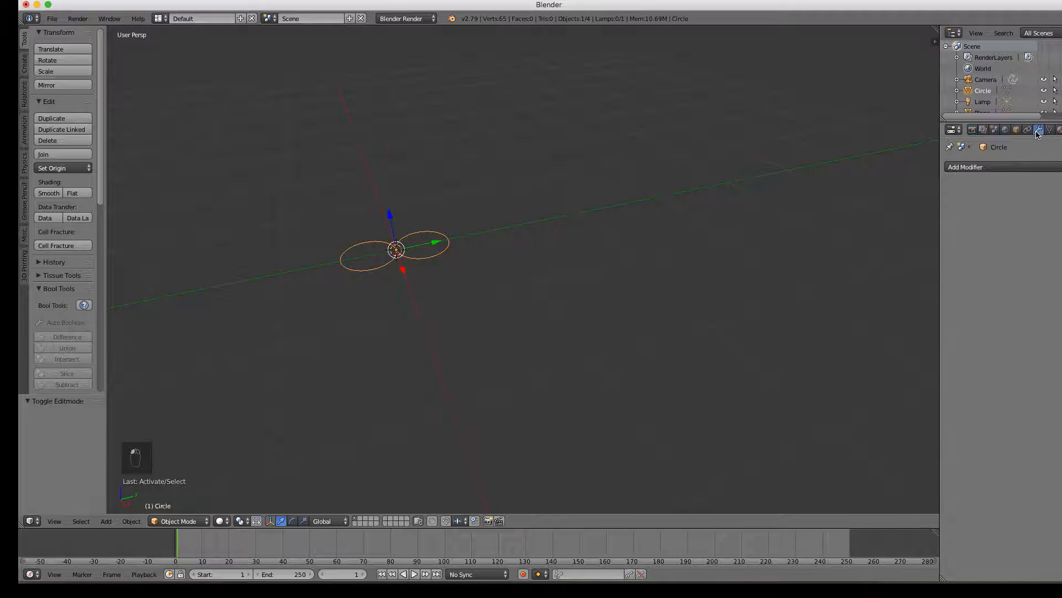
left_click(1003, 164)
left_click(786, 309)
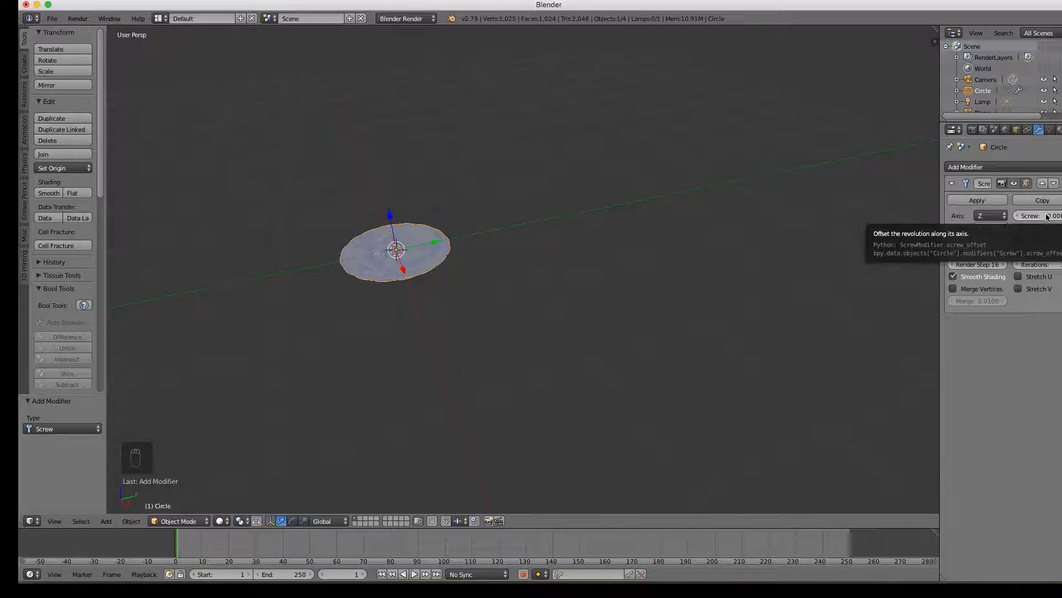
Set the Circle's Screw modifier offset to 4 so the figure eight twists upward along Z
left_click_drag(1038, 217, 1060, 217)
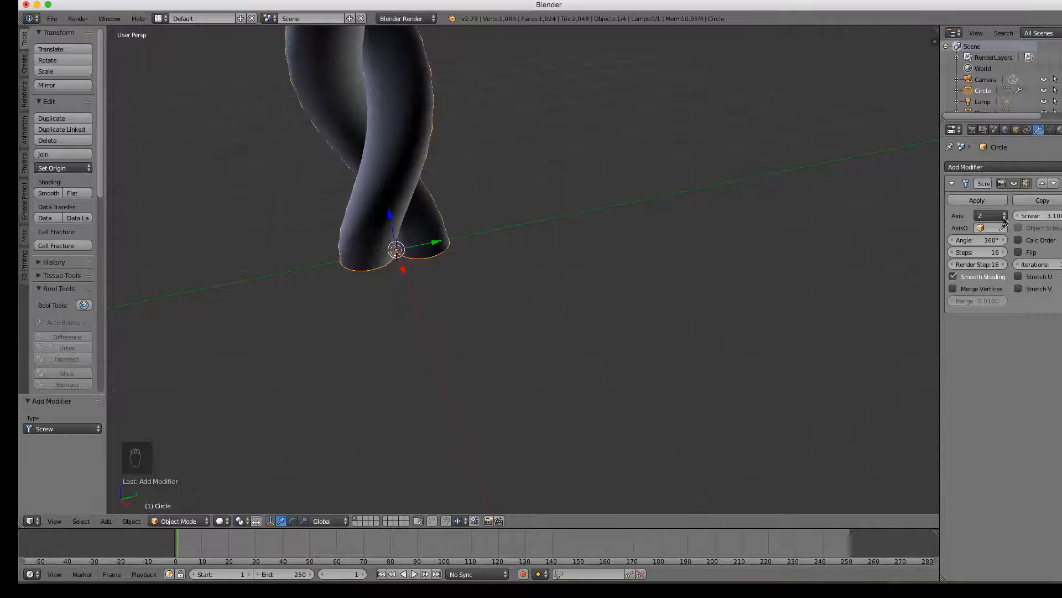
scroll(848, 233, "down", 2)
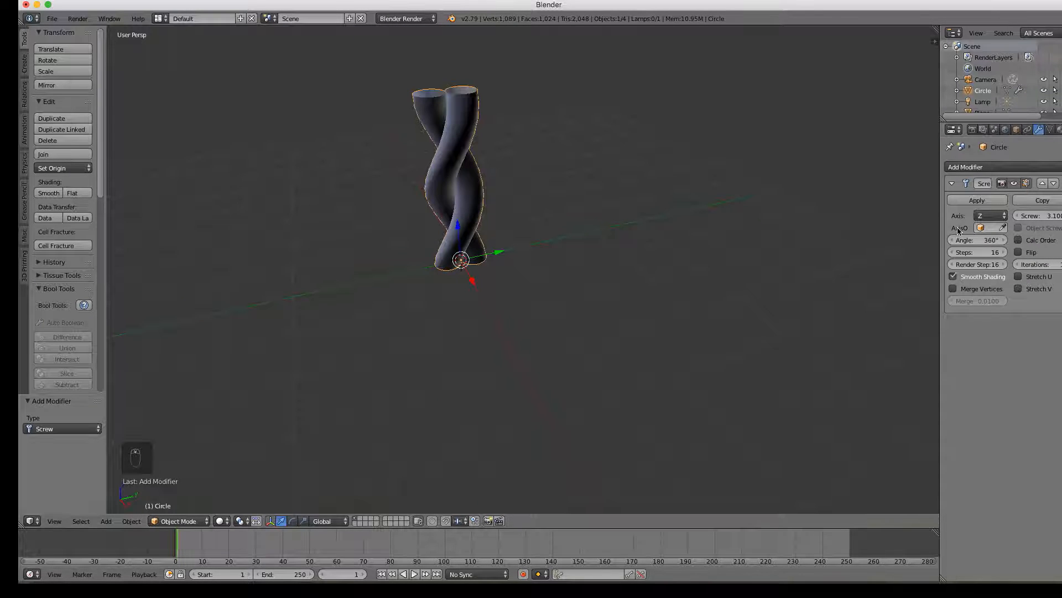
left_click_drag(1031, 219, 1048, 220)
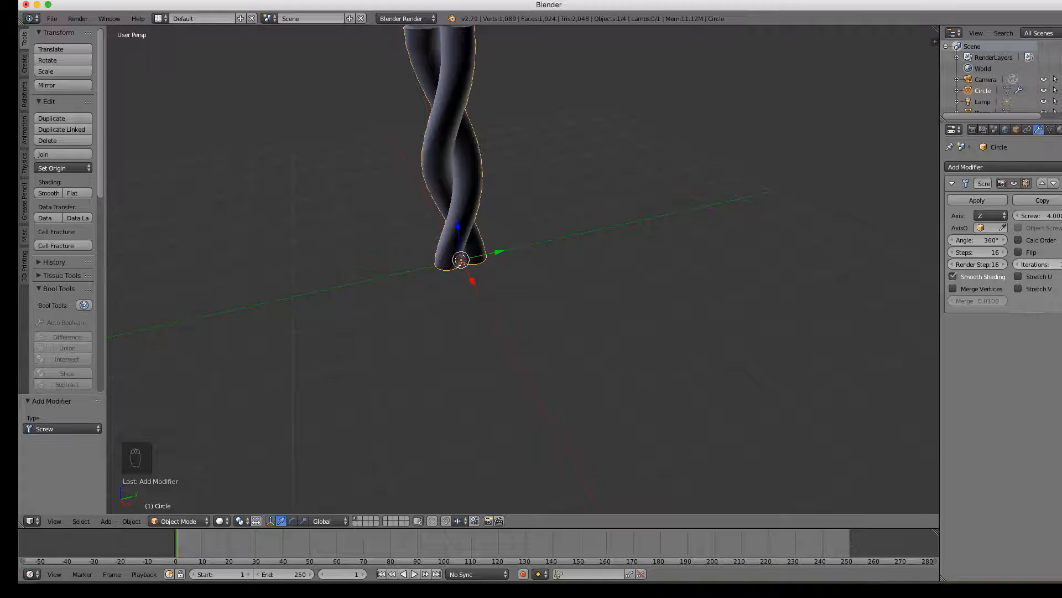
Raise the iterations of the Circle's Screw modifier to 10 to lengthen the twisted strand
left_click(1054, 264)
left_click(1054, 264)
left_click(1054, 264)
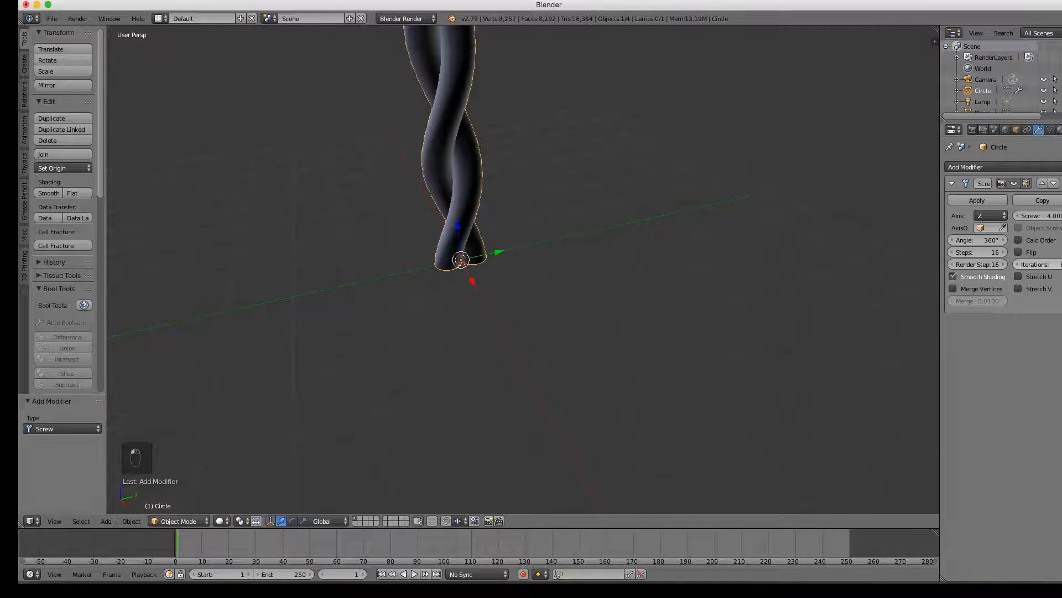
left_click(1054, 263)
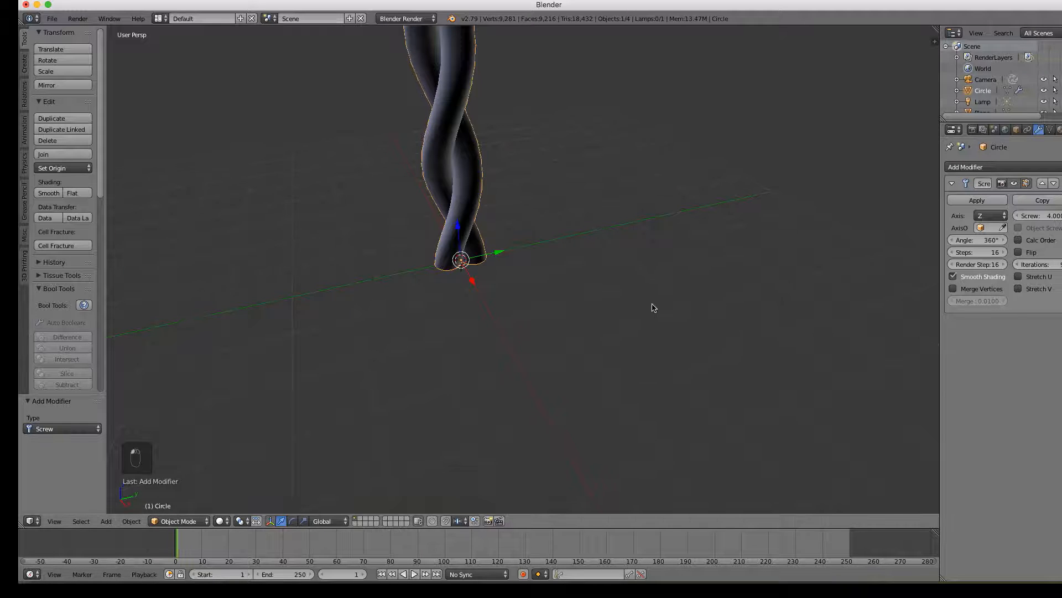
scroll(652, 306, "down", 8)
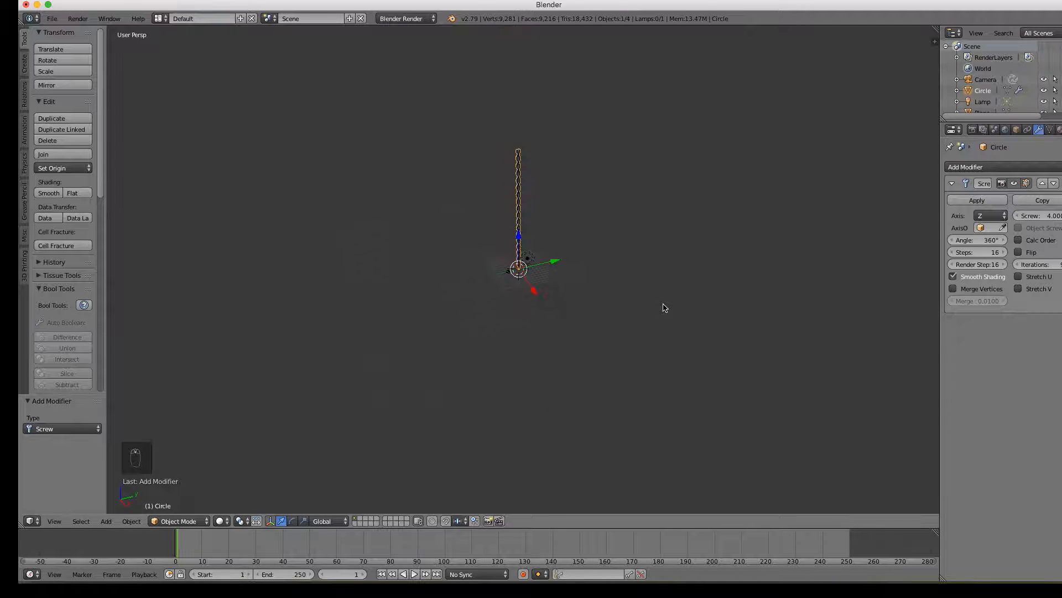
scroll(665, 308, "up", 3)
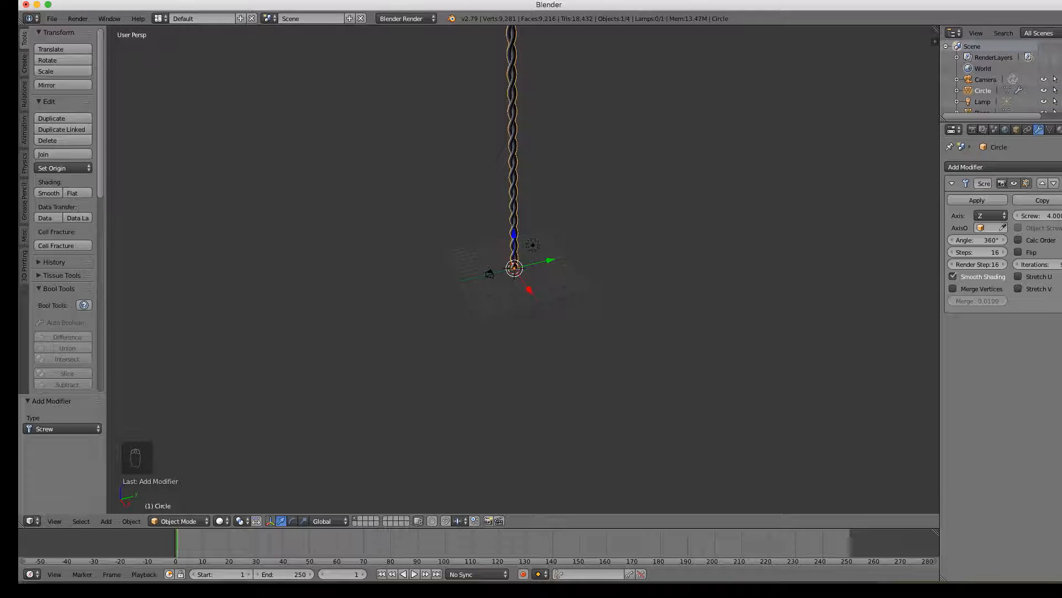
left_click(1060, 263)
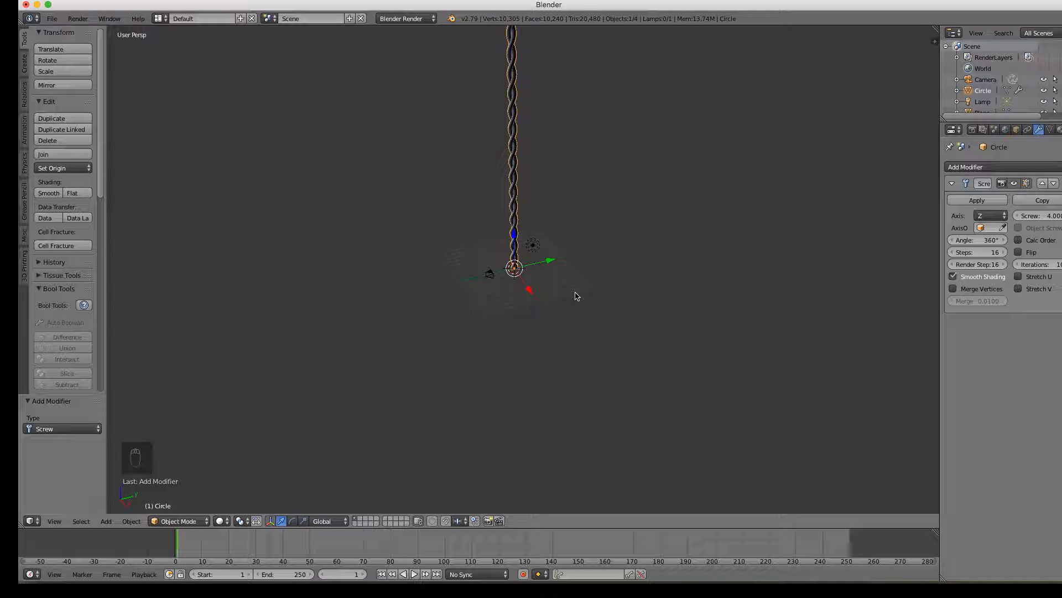
Select the single-vertex Plane object in the outliner and rename it spiral
scroll(990, 105, "down", 1)
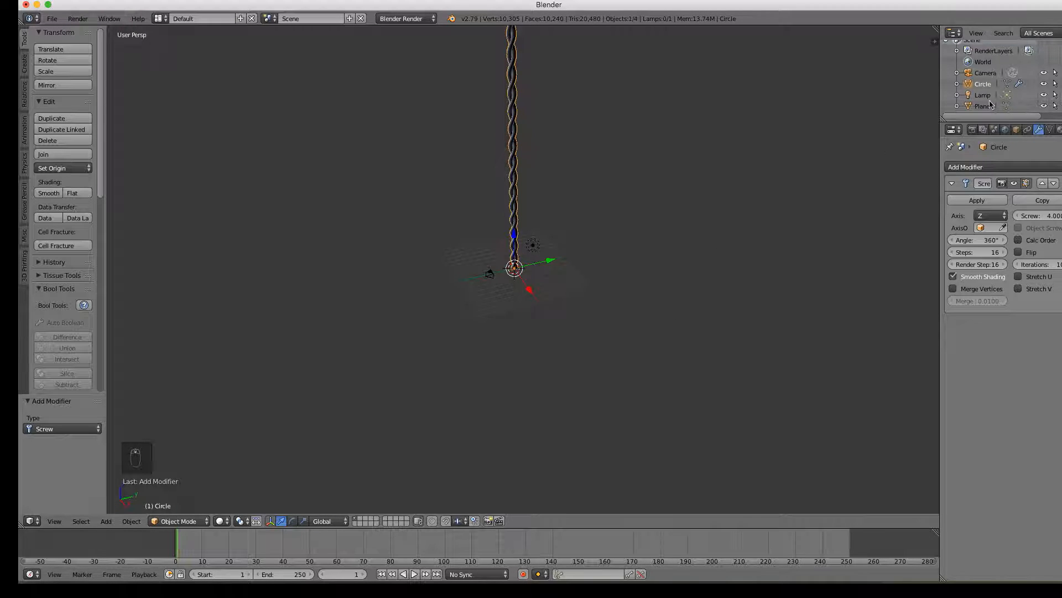
left_click(987, 105)
double_click(983, 106)
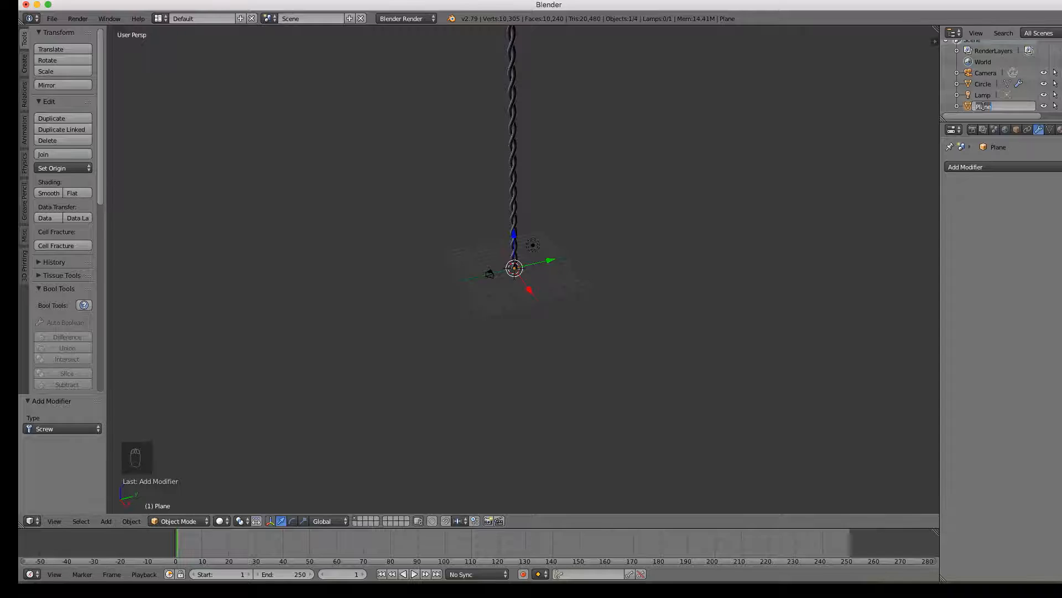
type("spiral")
key("Return")
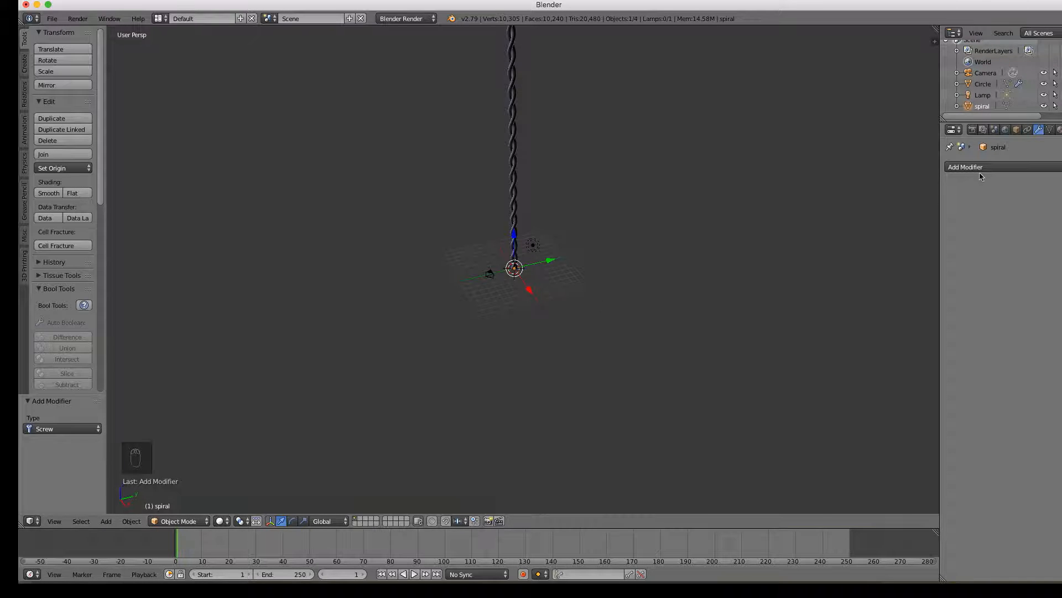
Add a Screw modifier to the spiral object and set its screw offset to 8
left_click(1000, 169)
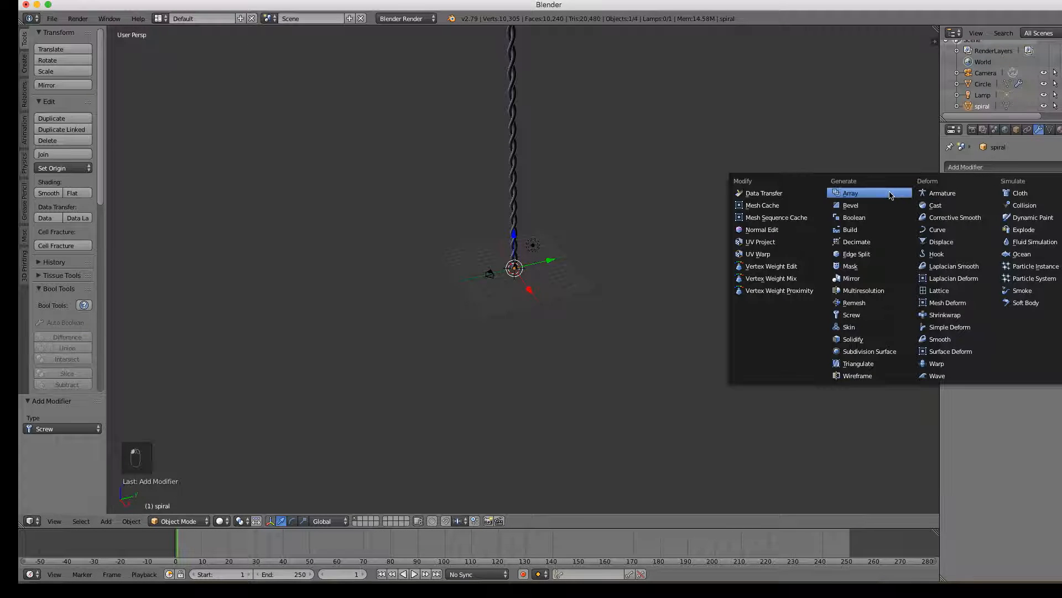
left_click(852, 315)
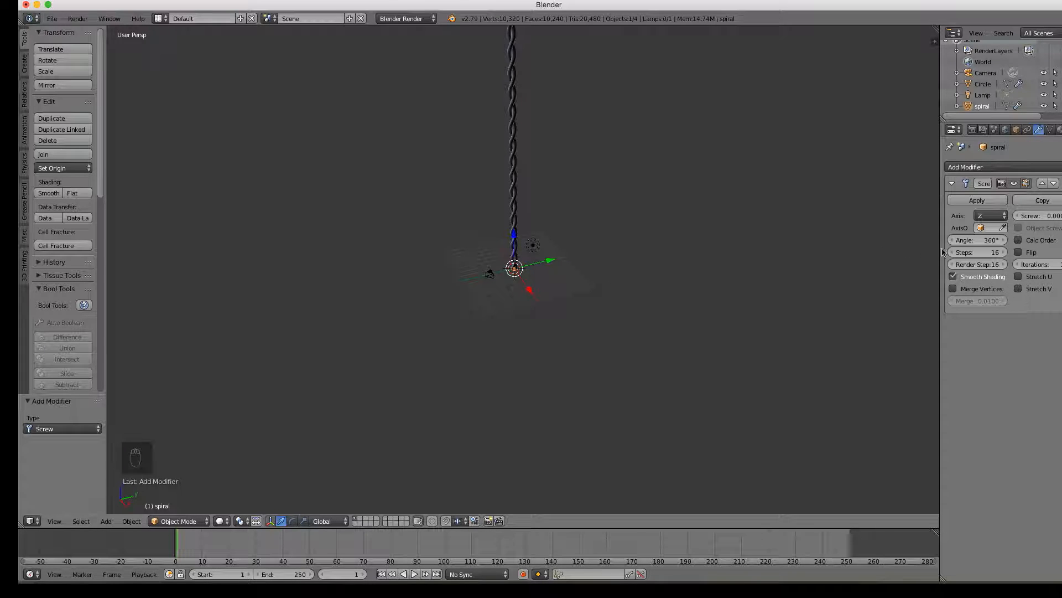
left_click(1043, 216)
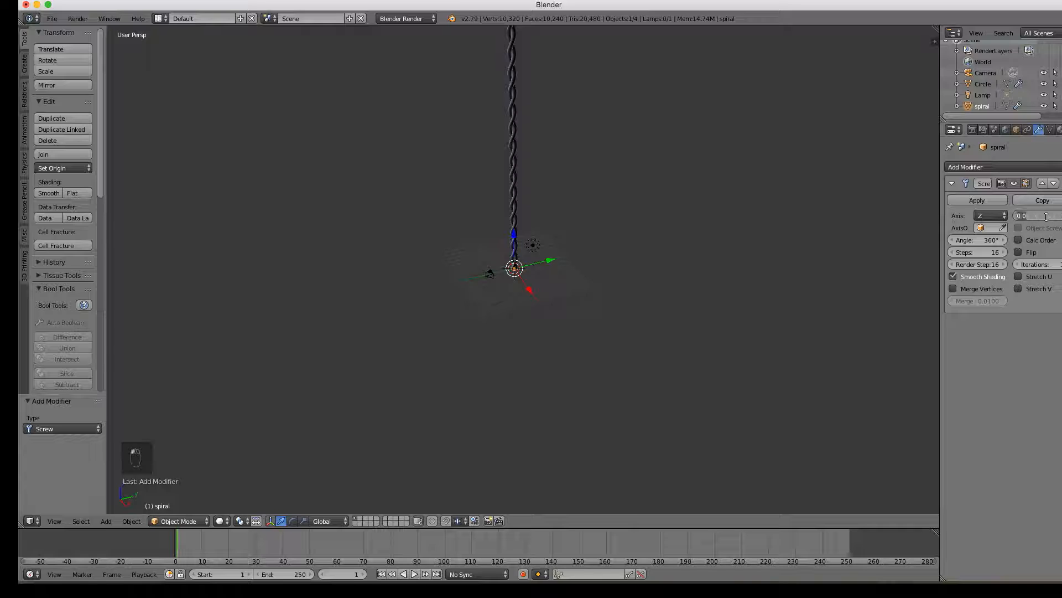
type("8")
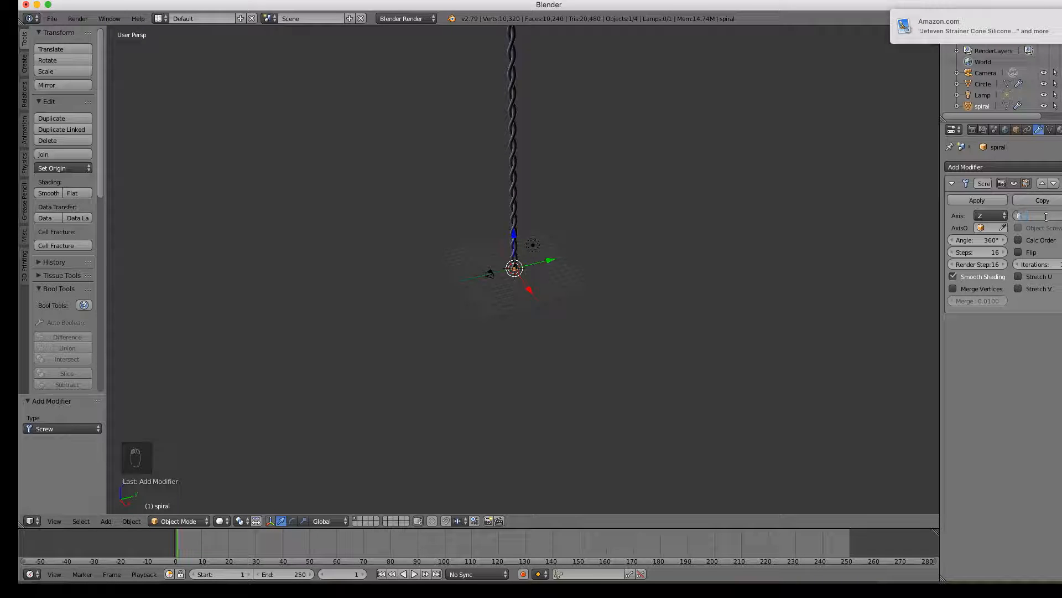
key("Return")
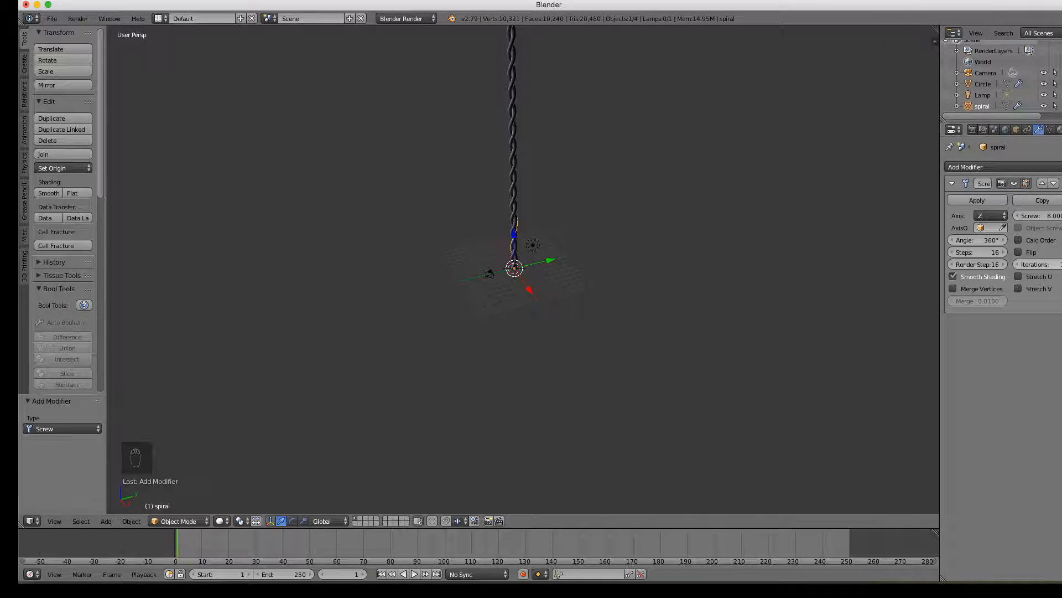
Raise the iterations of the spiral's Screw modifier to 5 to match the height of the twisted strand
left_click(1061, 264)
left_click(1061, 264)
left_click(1061, 264)
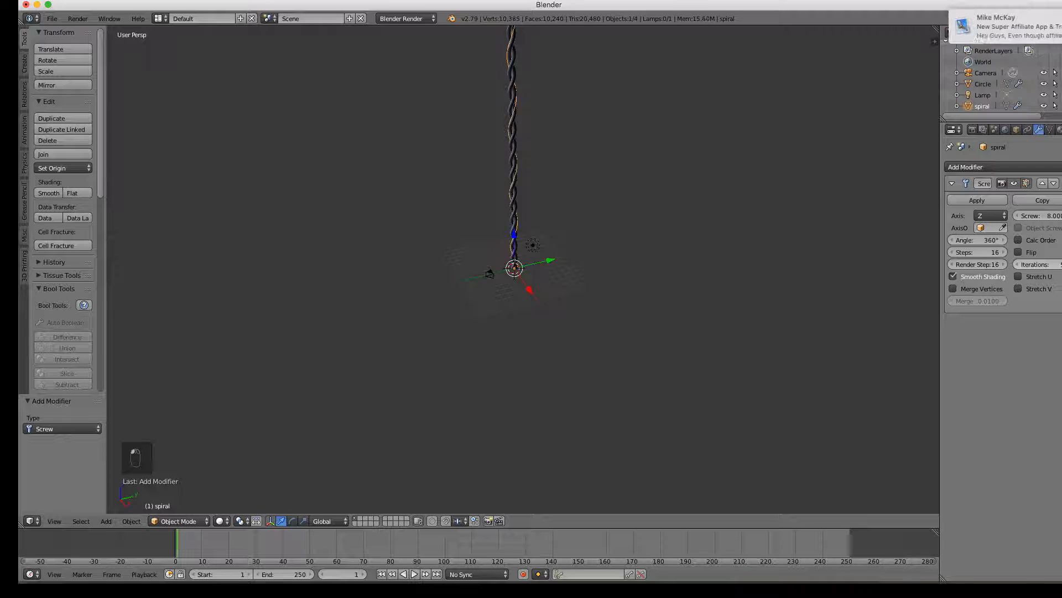
scroll(643, 235, "up", 4)
scroll(644, 235, "down", 3)
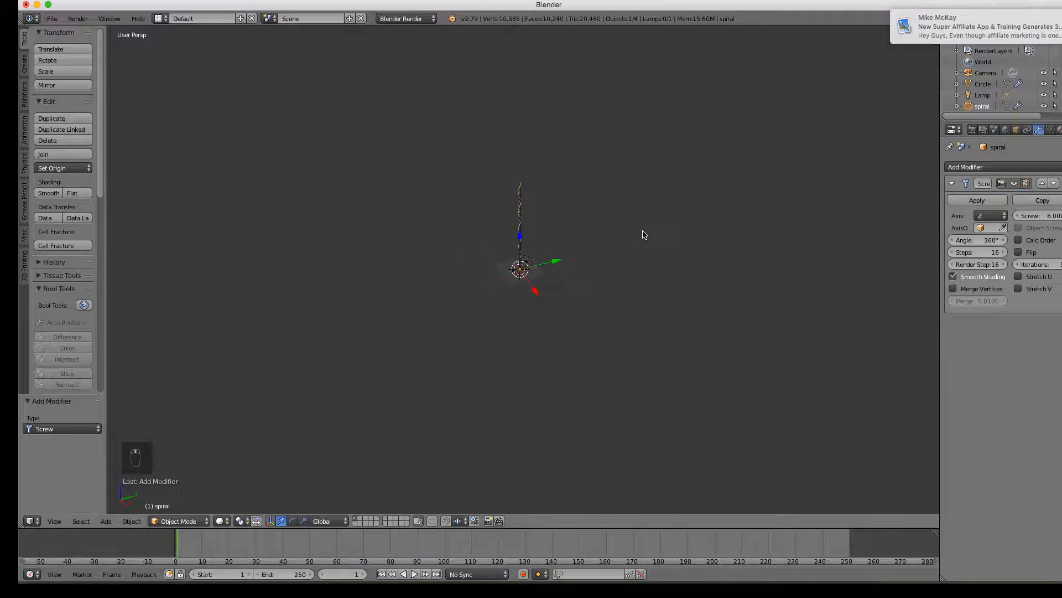
scroll(644, 235, "down", 1)
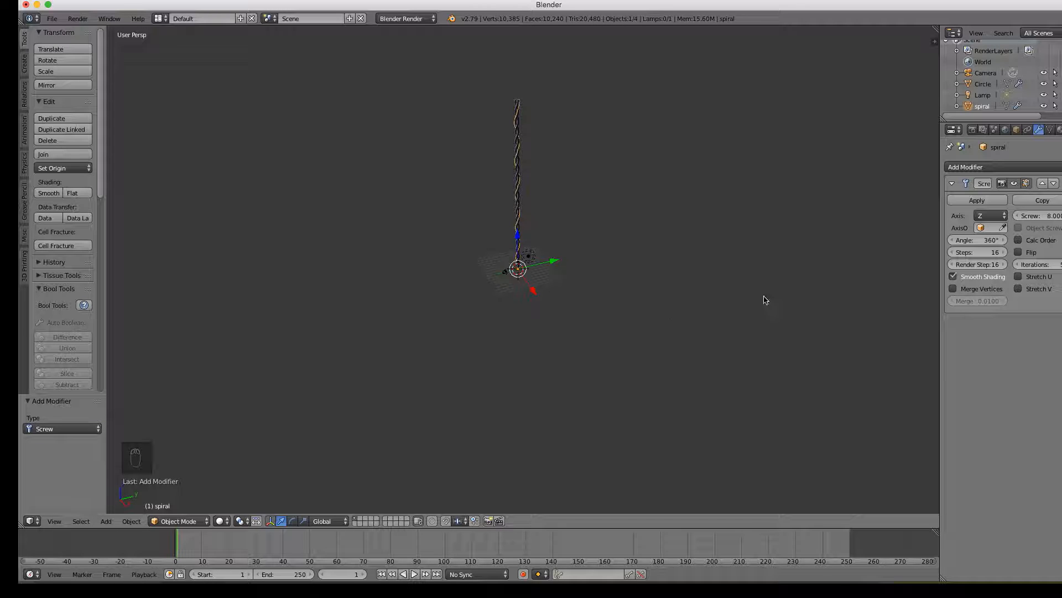
Apply the Screw modifier on the Circle strand and on the spiral object
right_click(518, 209)
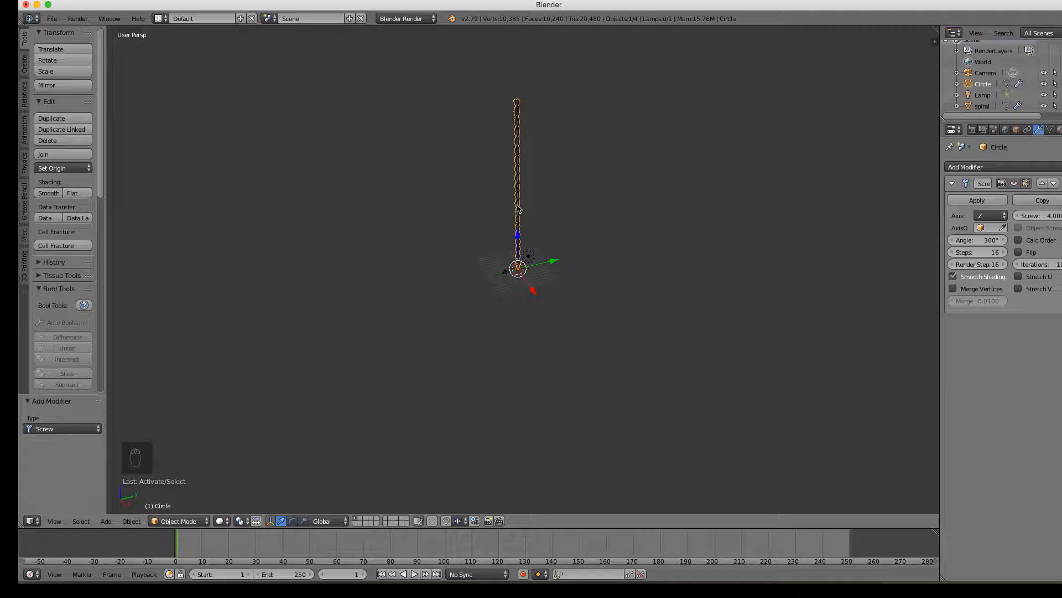
left_click(977, 200)
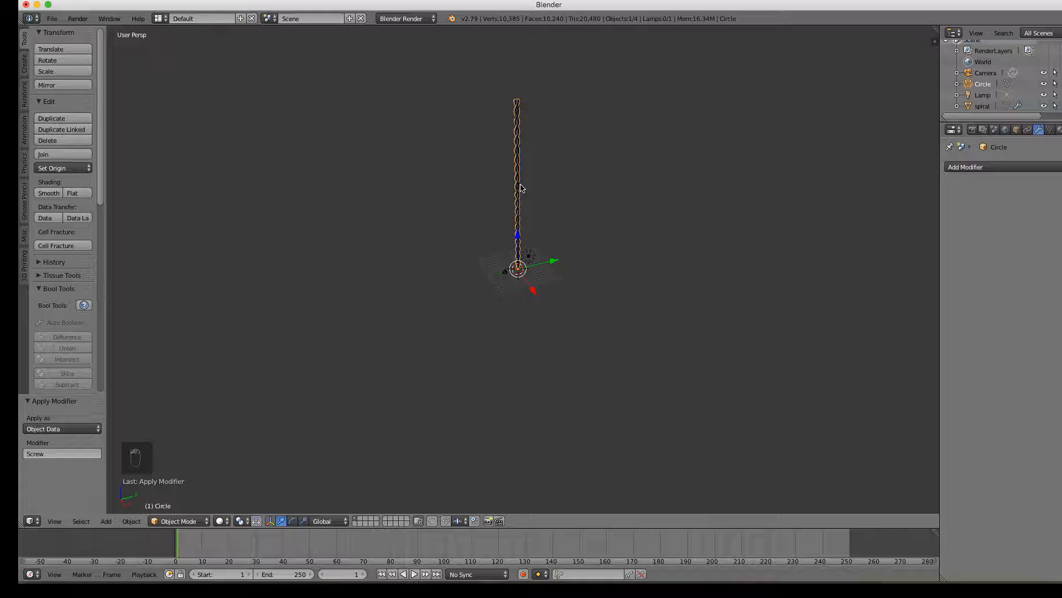
left_click(984, 108)
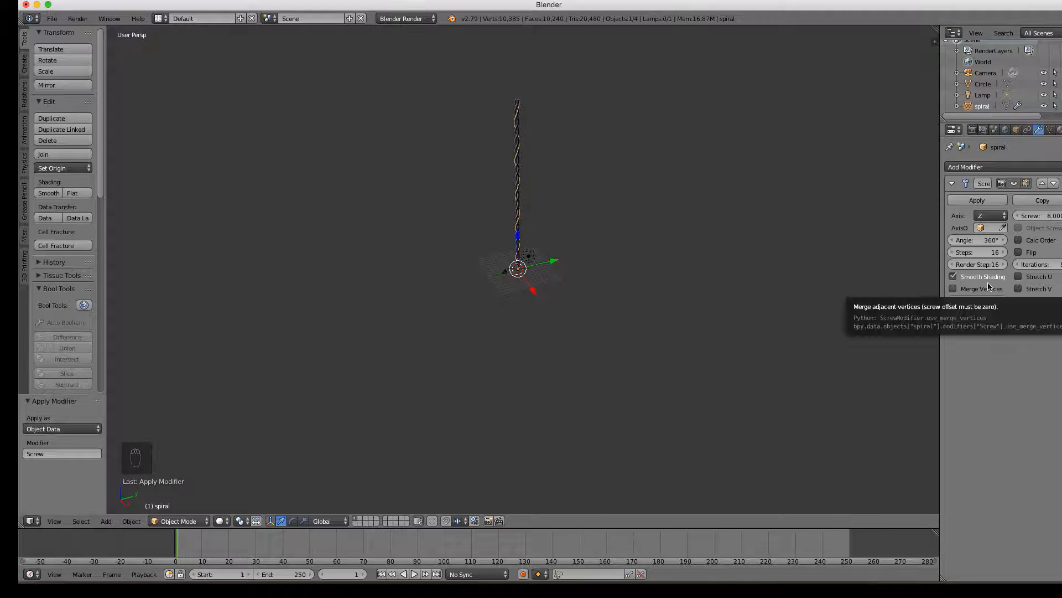
left_click(977, 200)
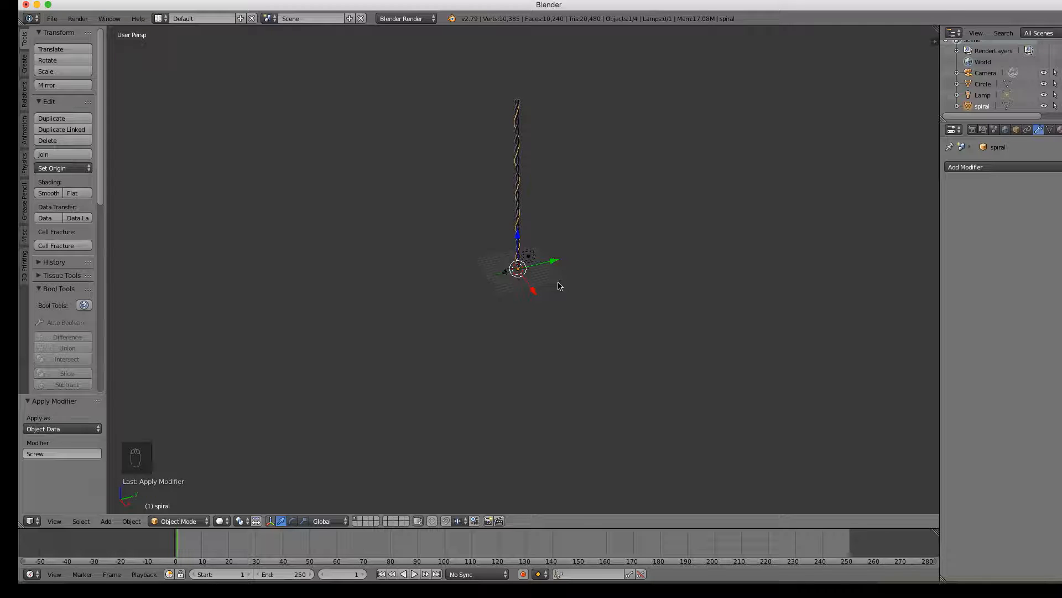
Convert the spiral mesh to a curve
key("alt+c")
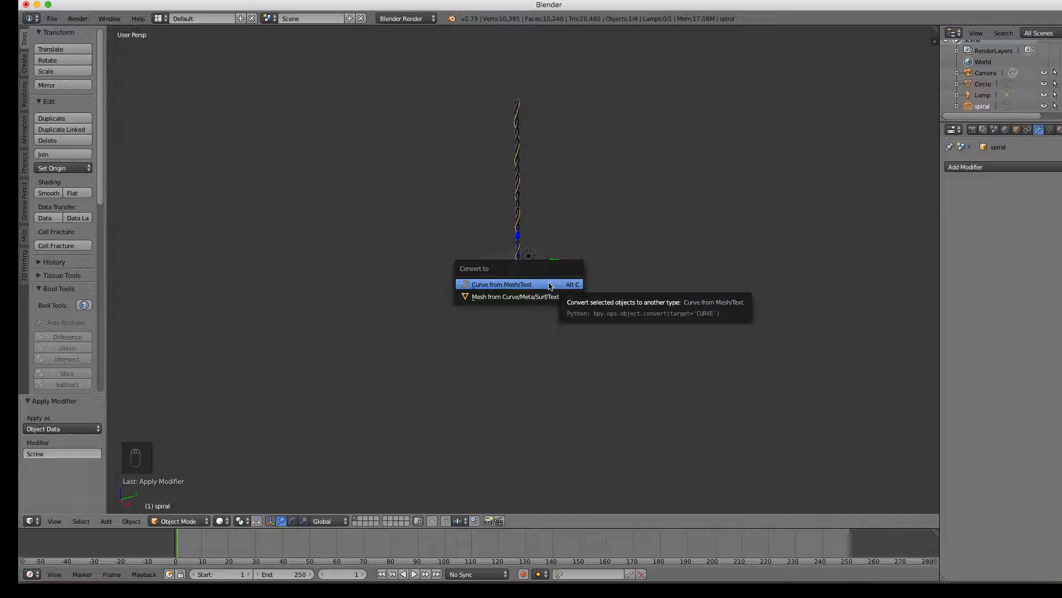
left_click(550, 285)
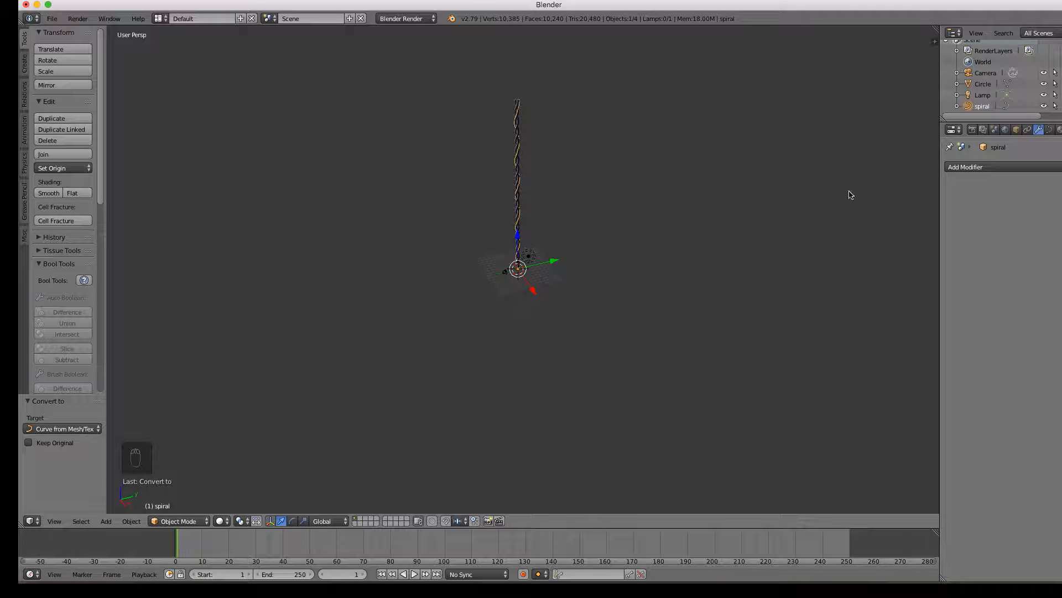
Add a Curve modifier to the Circle strand, with spiral as its object and Z as the deformation axis
right_click(517, 208)
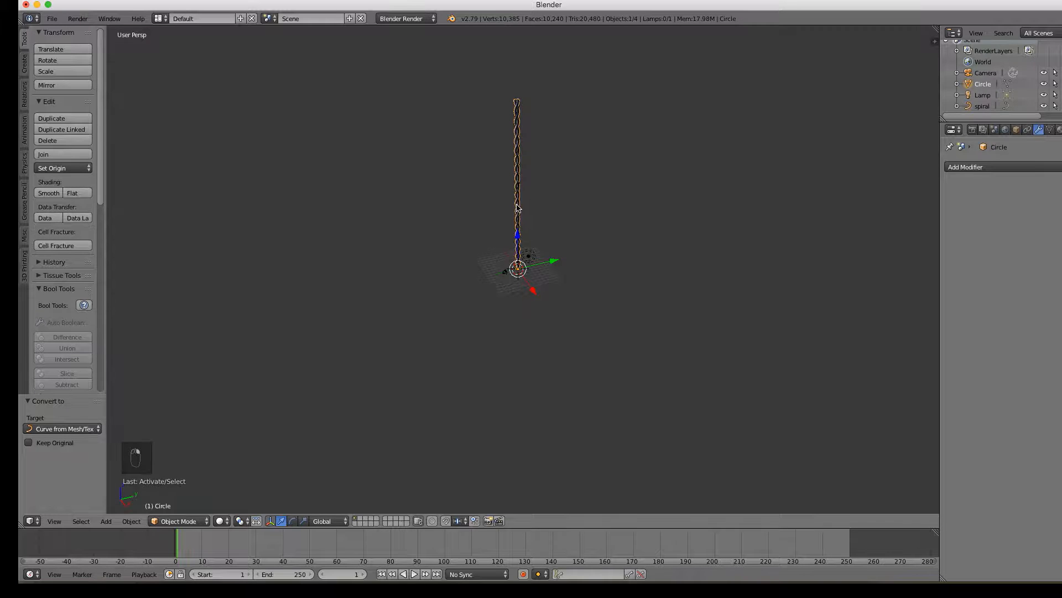
left_click(971, 166)
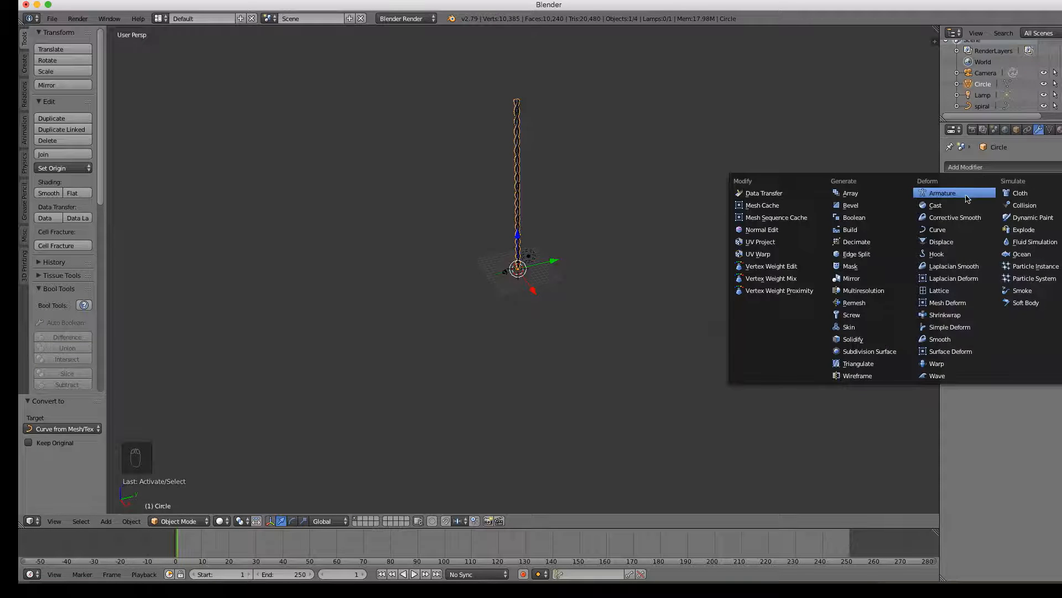
left_click(946, 231)
left_click(967, 224)
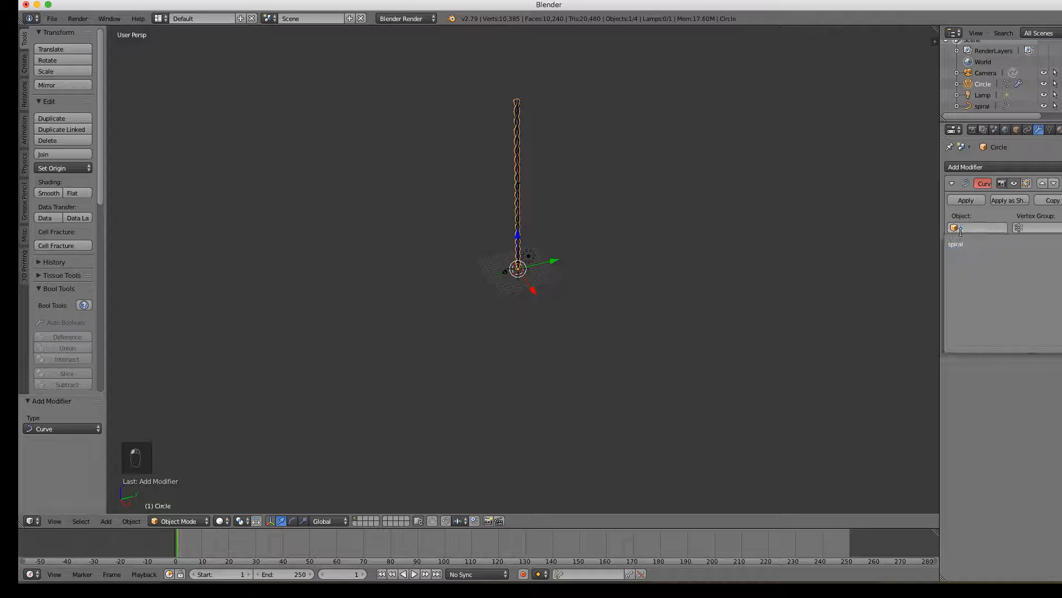
left_click(962, 239)
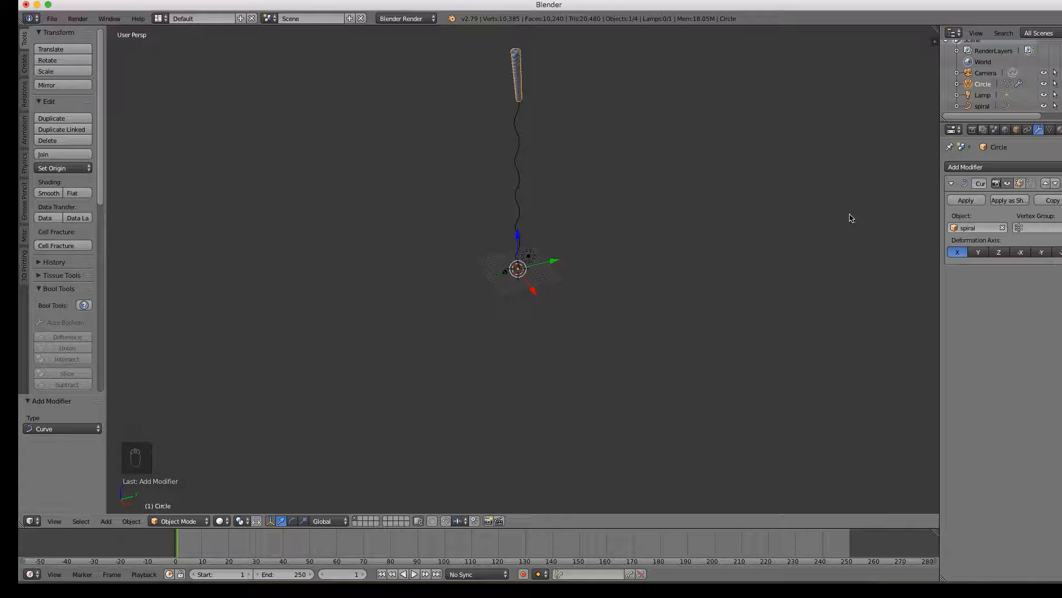
left_click(1000, 257)
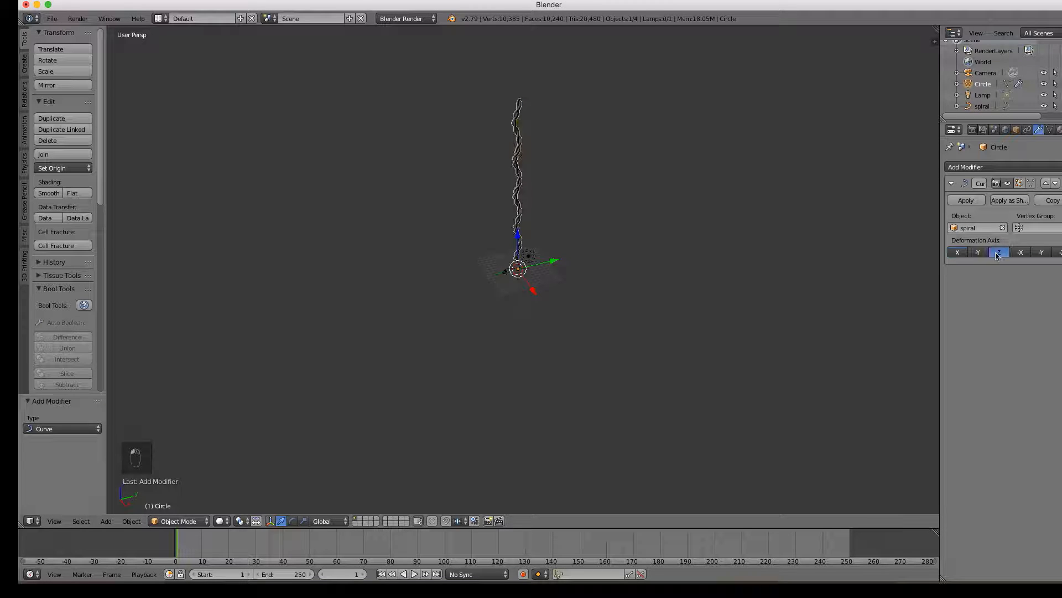
scroll(660, 210, "up", 6)
scroll(660, 210, "down", 5)
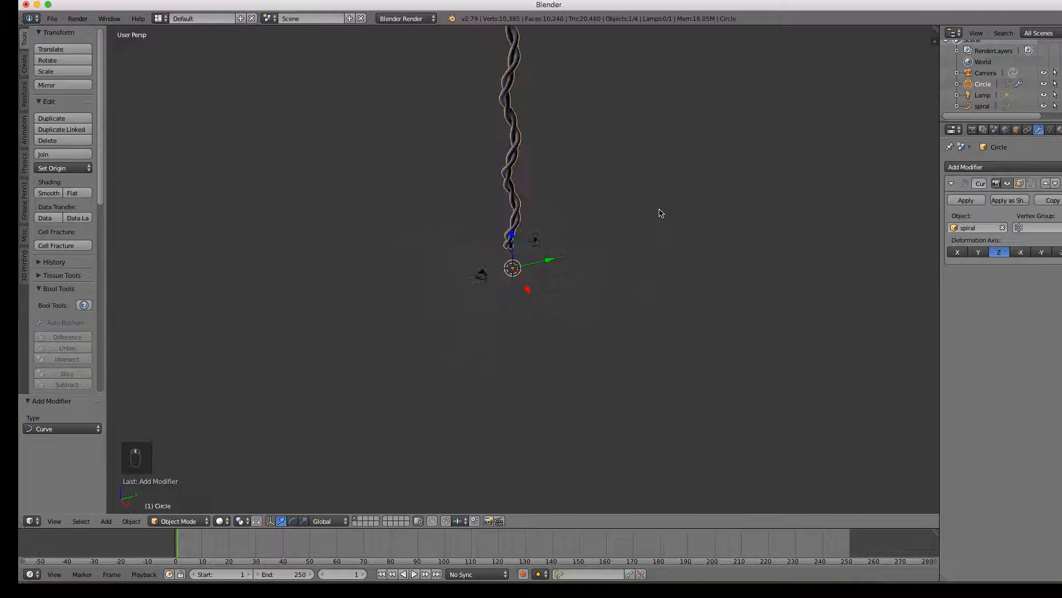
Apply the Curve modifier on the Circle strand
scroll(666, 174, "down", 2)
middle_click_drag(664, 173, 681, 197)
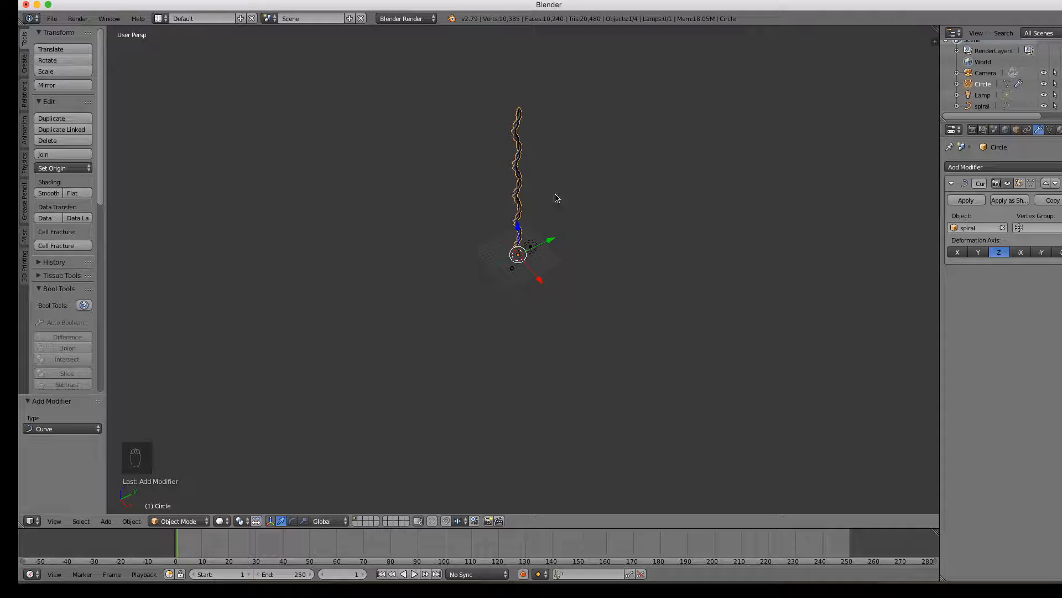
right_click(519, 190)
right_click(518, 189)
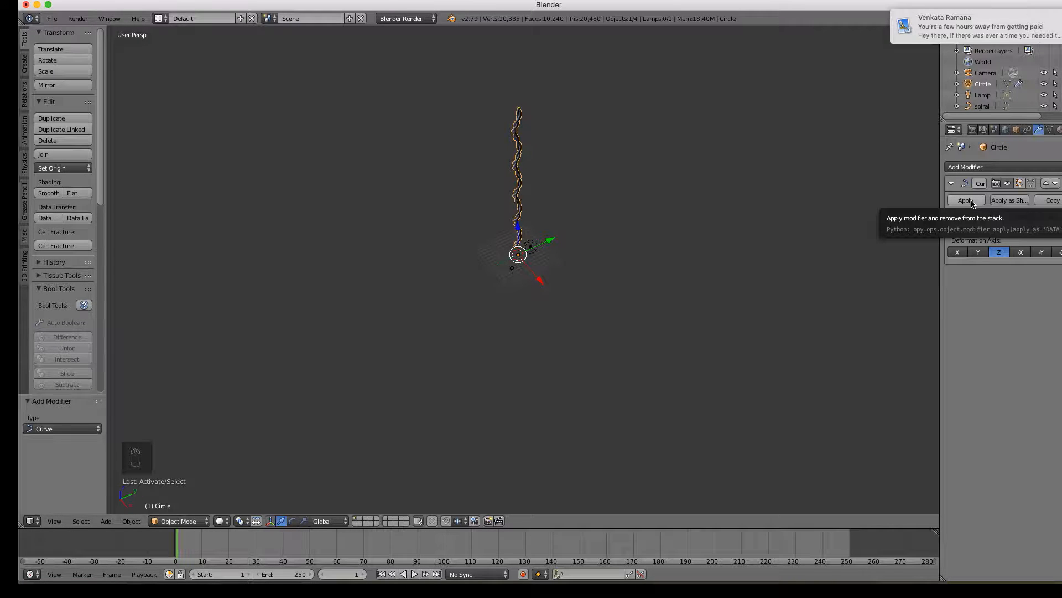
left_click(972, 201)
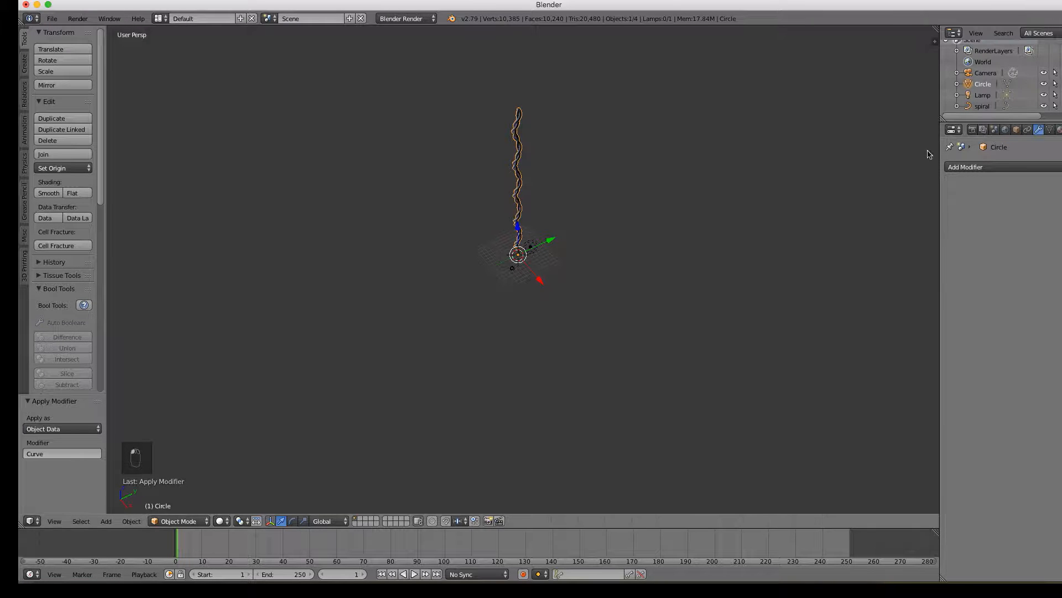
Delete the spiral curve object from the scene
left_click(986, 108)
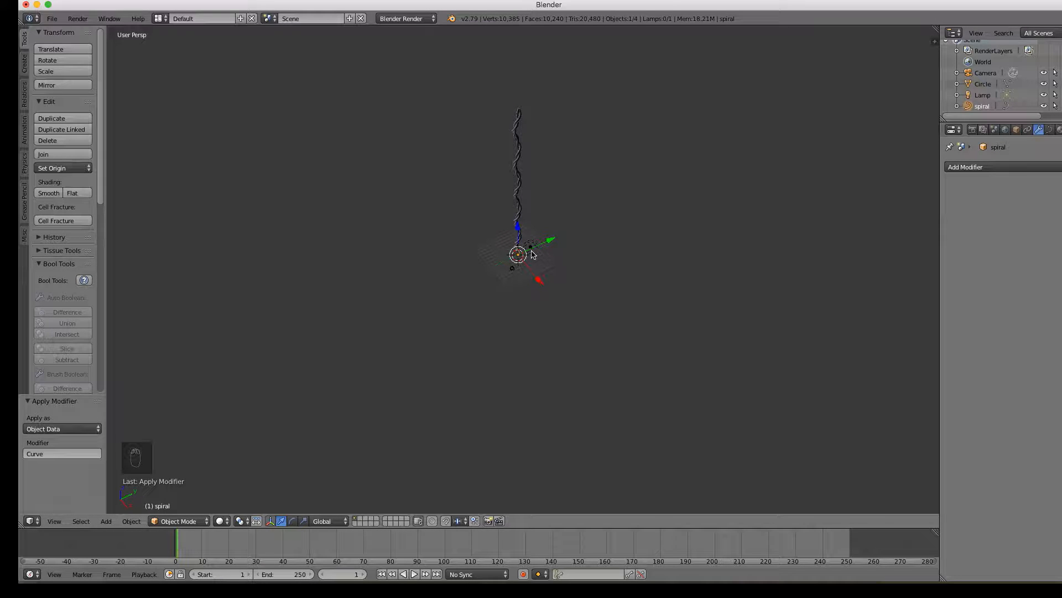
key("x")
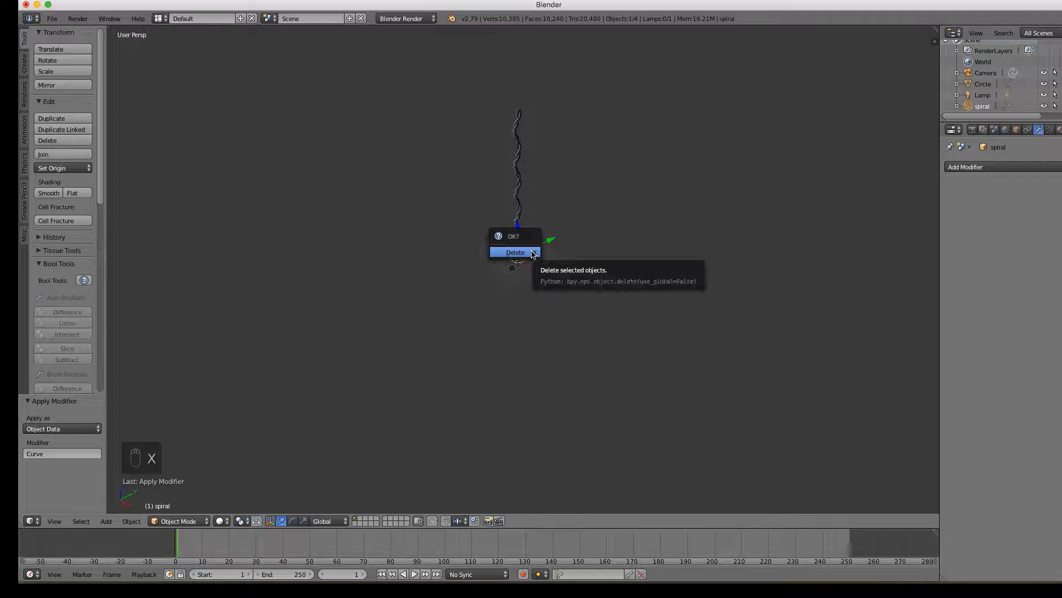
left_click(532, 248)
scroll(578, 256, "up", 4)
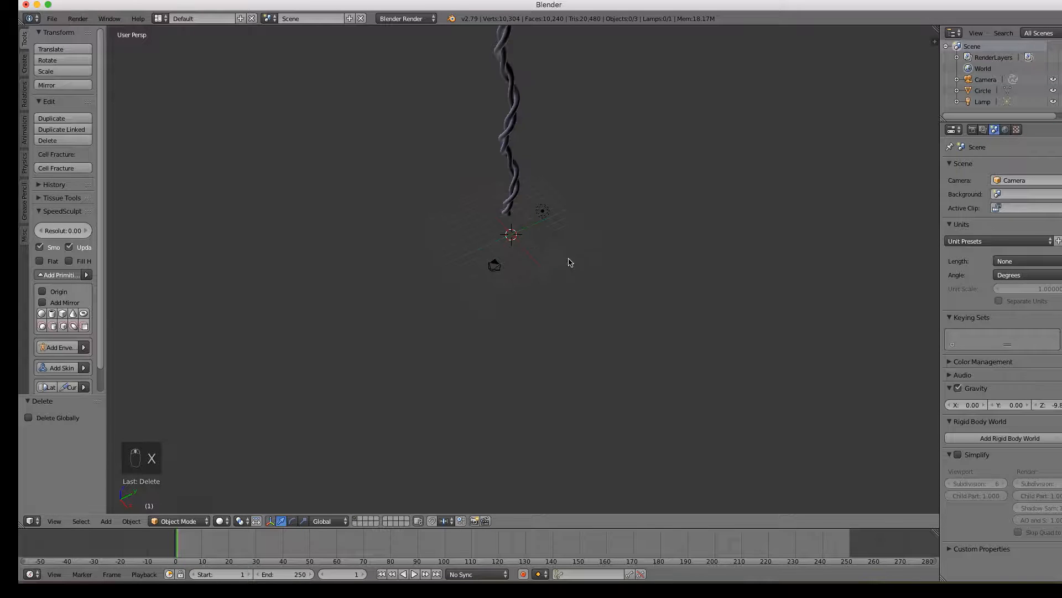
Duplicate the Circle strand's entire mesh within the same object and rotate the copy 180° about the global Z axis
scroll(563, 241, "down", 4)
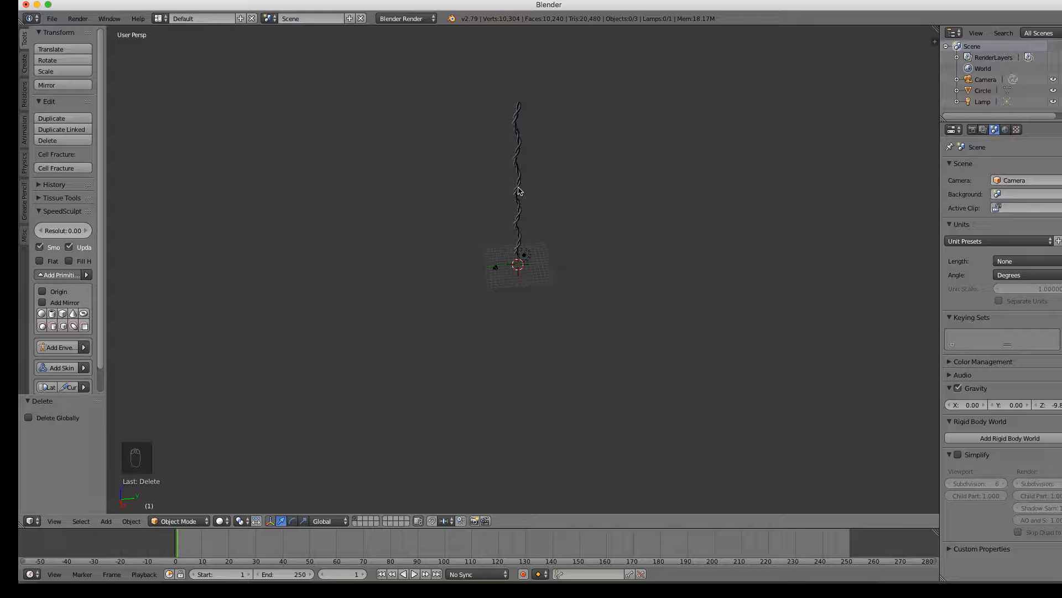
right_click(518, 192)
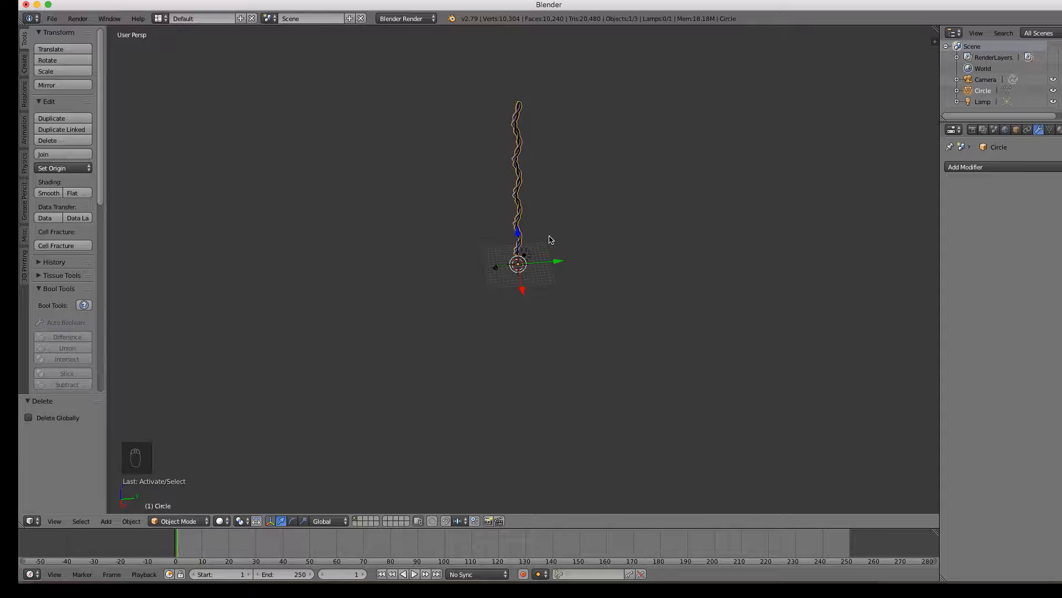
key("Tab")
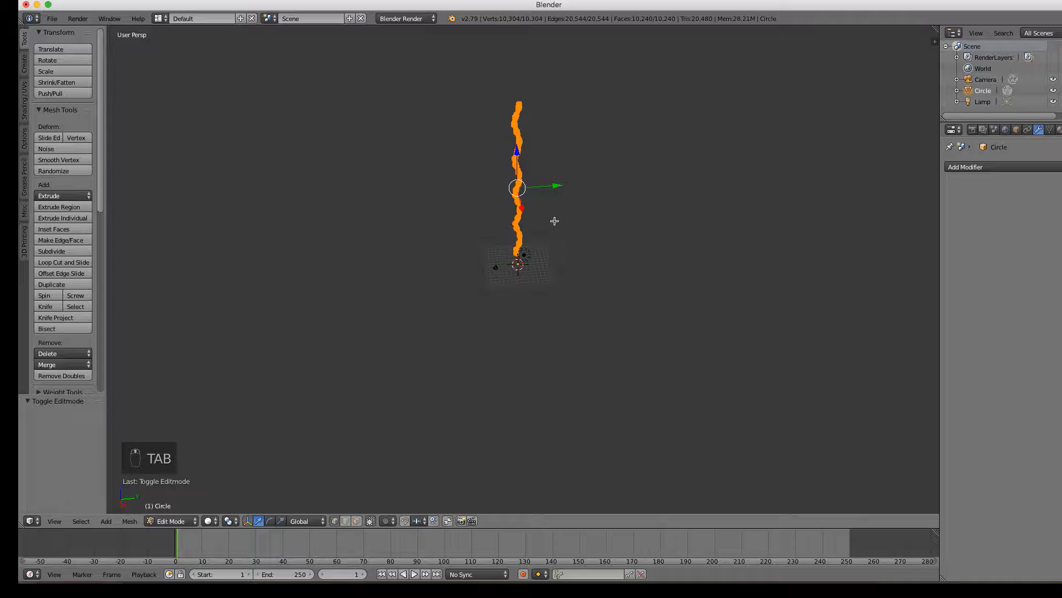
middle_click_drag(552, 221, 507, 339)
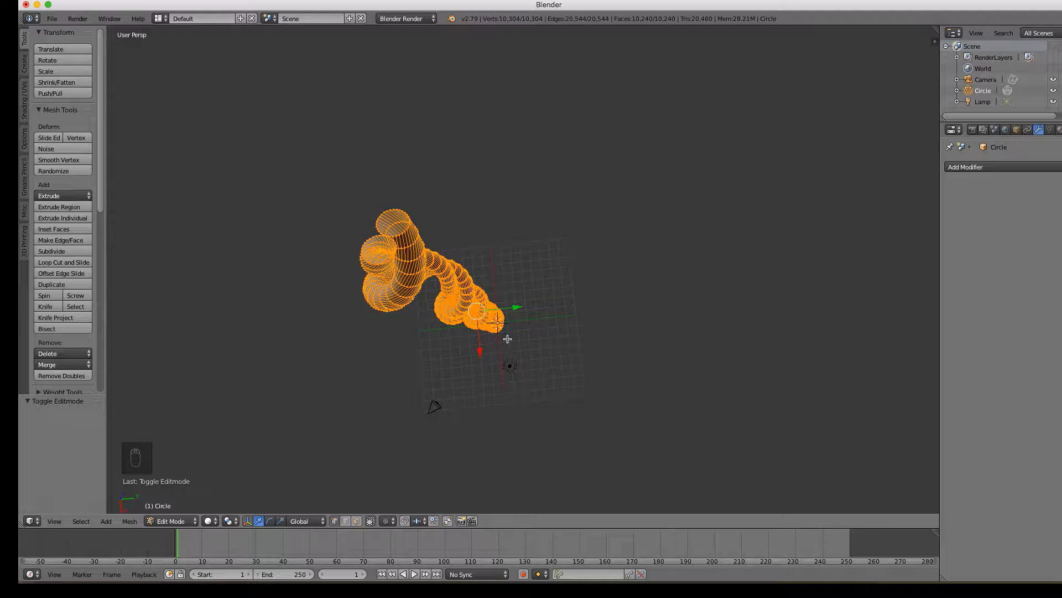
key("shift+d")
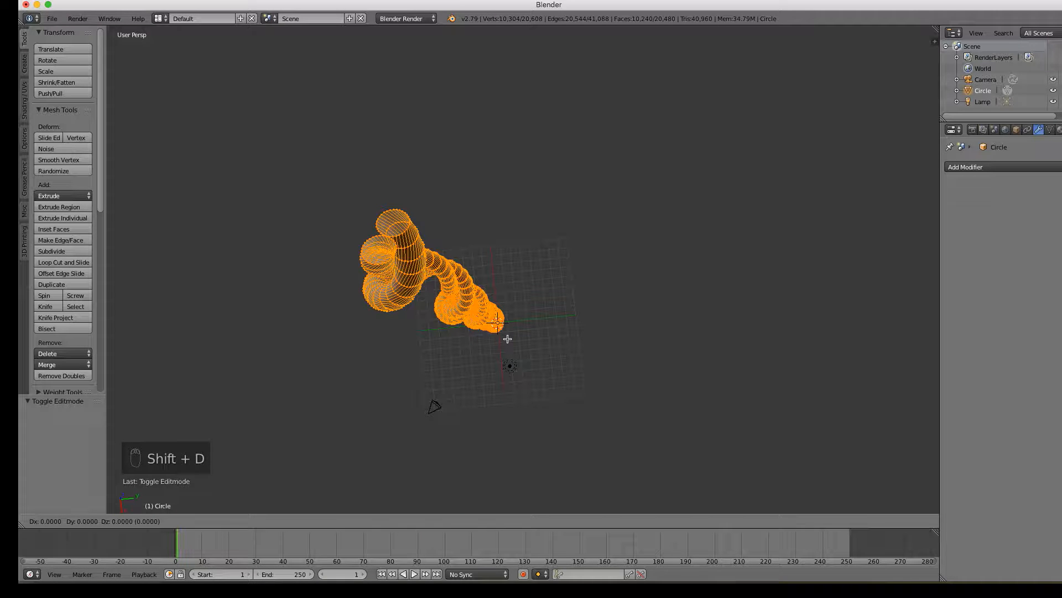
key("r")
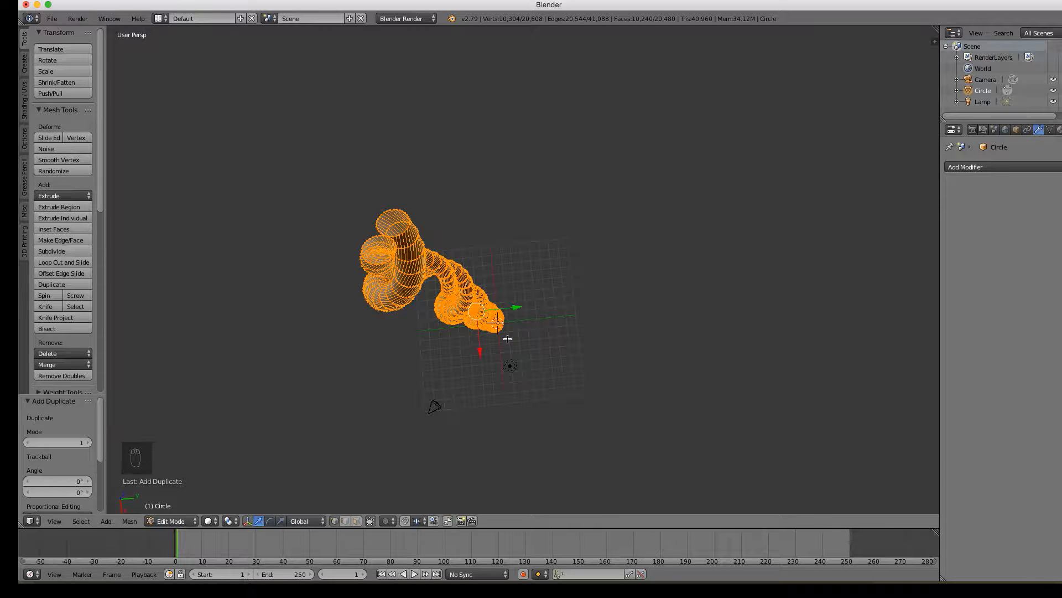
key("z")
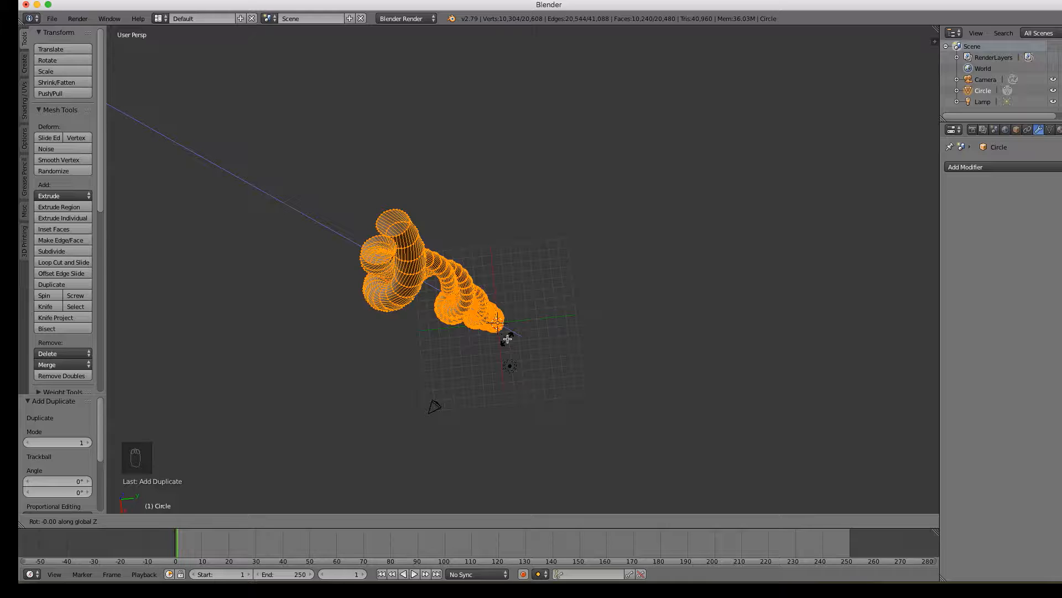
type("180")
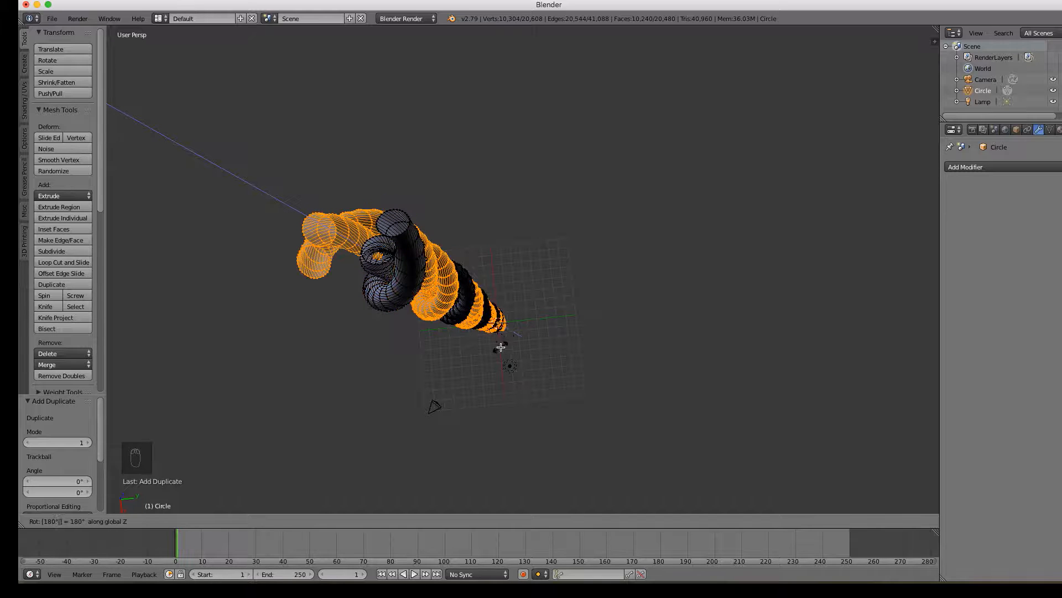
key("Return")
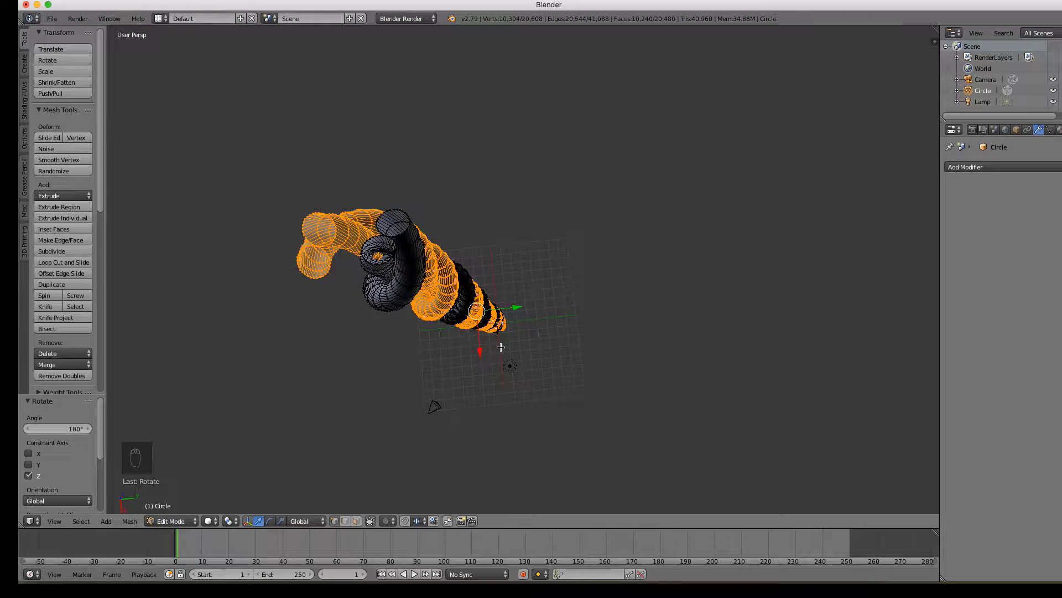
key("Tab")
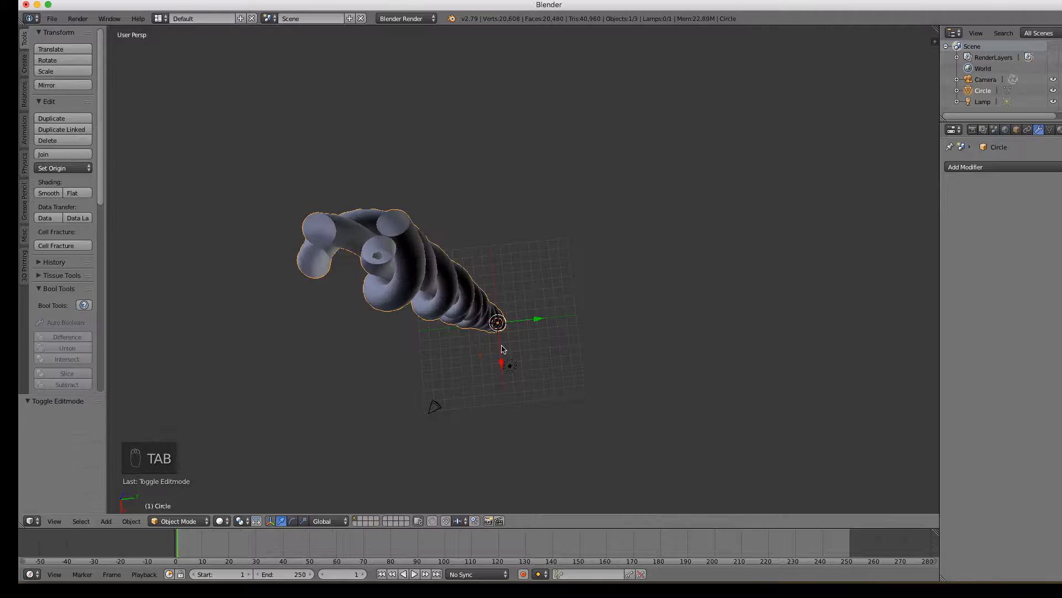
Add a Curve modifier to the doubled rope
middle_click_drag(576, 337, 522, 242)
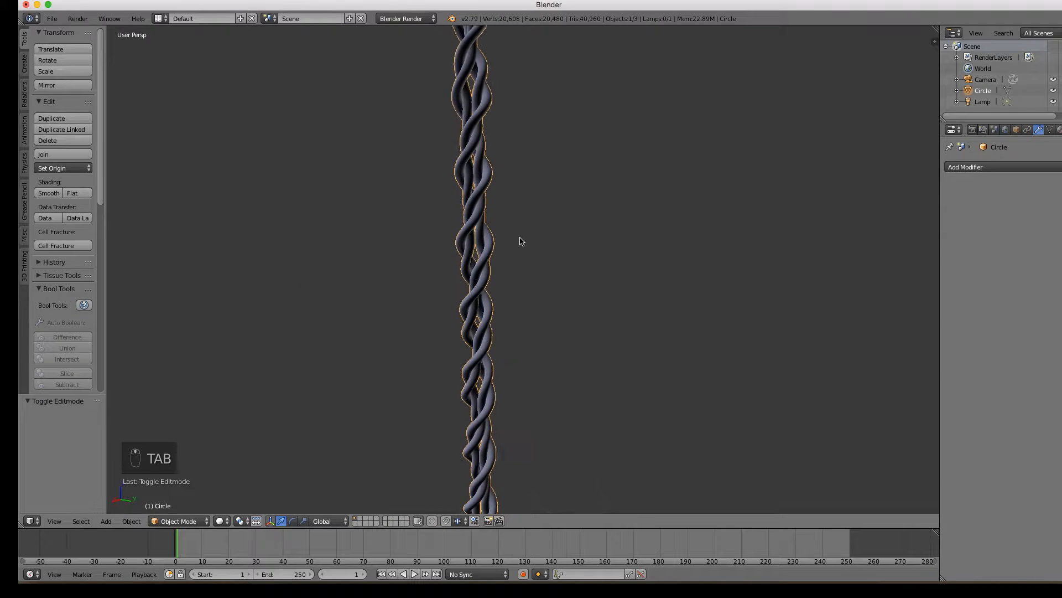
scroll(582, 323, "up", 10)
scroll(582, 323, "down", 9)
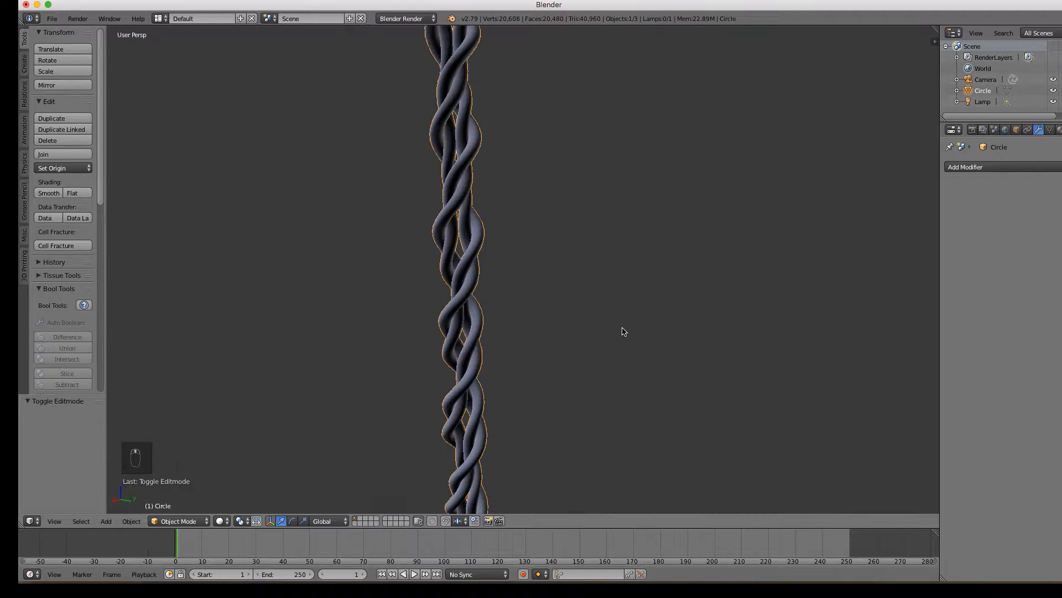
scroll(627, 332, "down", 4)
scroll(666, 347, "down", 1)
middle_click_drag(665, 346, 553, 345)
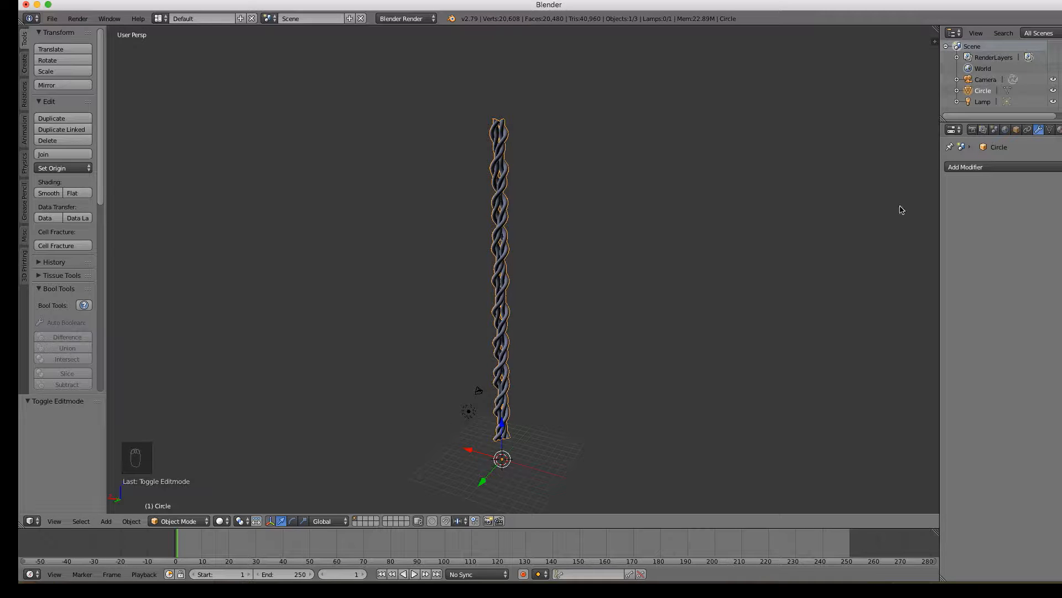
left_click(1025, 168)
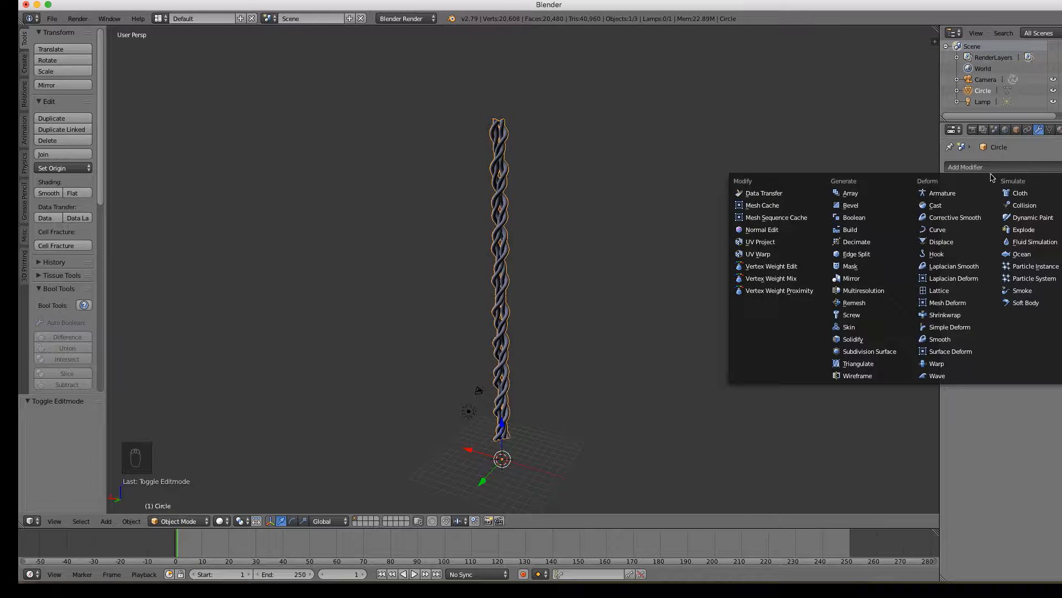
left_click(941, 232)
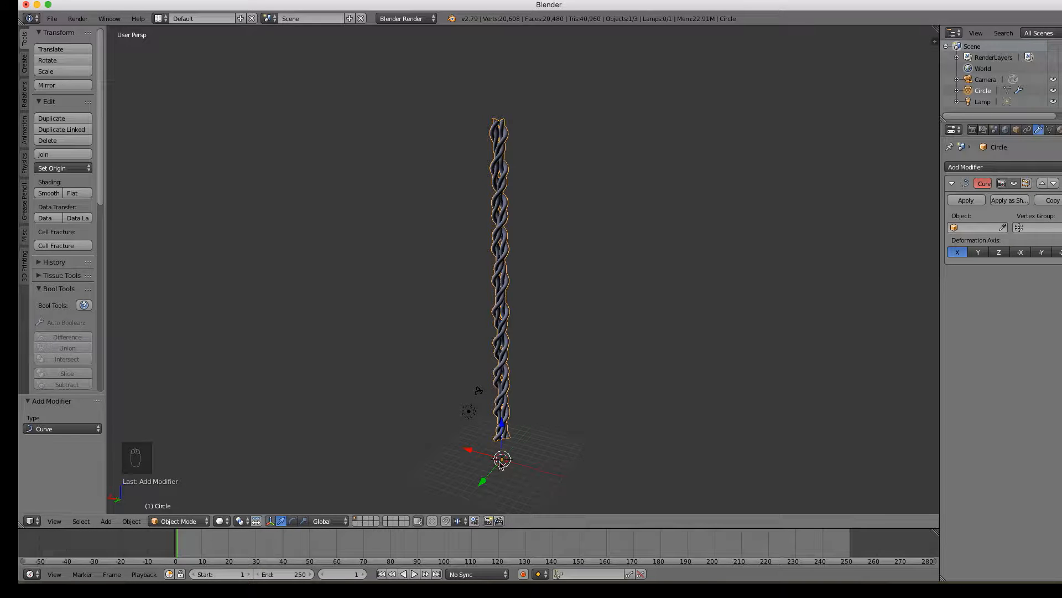
Add a Bezier curve and assign it as the rope's Curve modifier object, with Z as the deformation axis
key("shift+a")
mouse_move(501, 464)
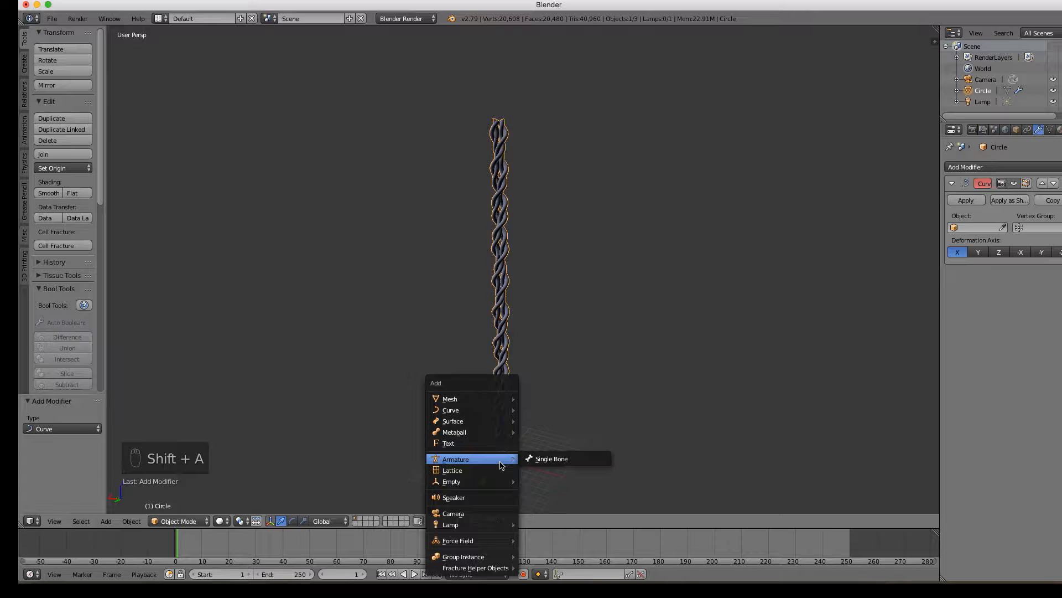
mouse_move(484, 400)
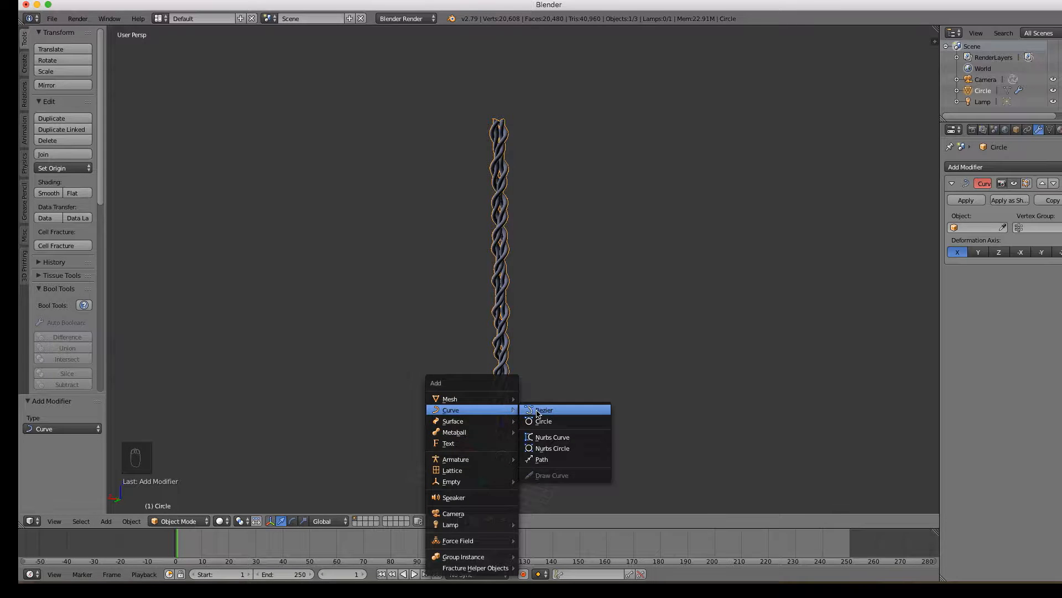
left_click(537, 410)
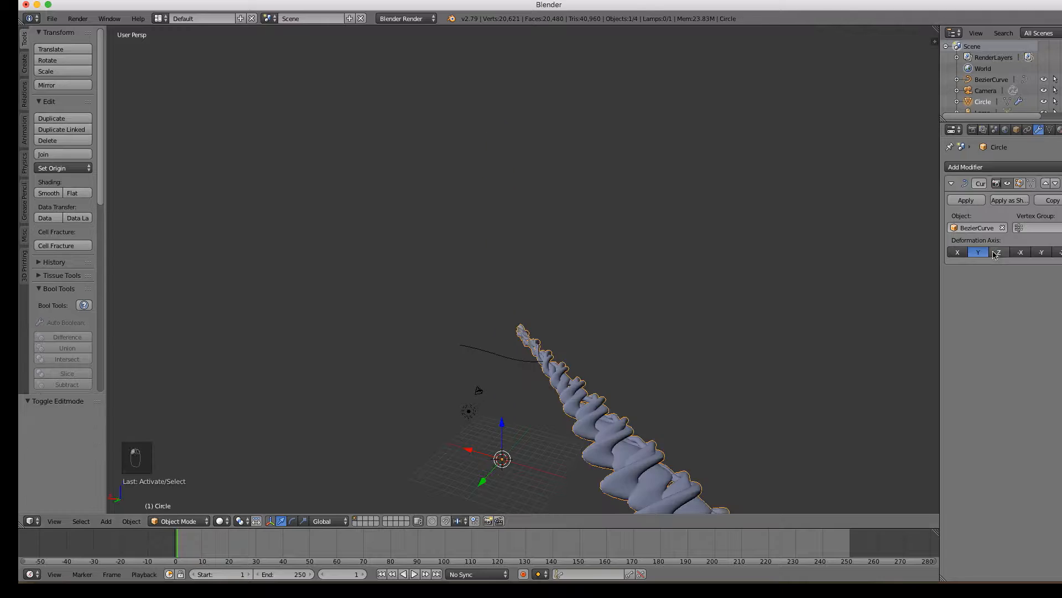
left_click(999, 252)
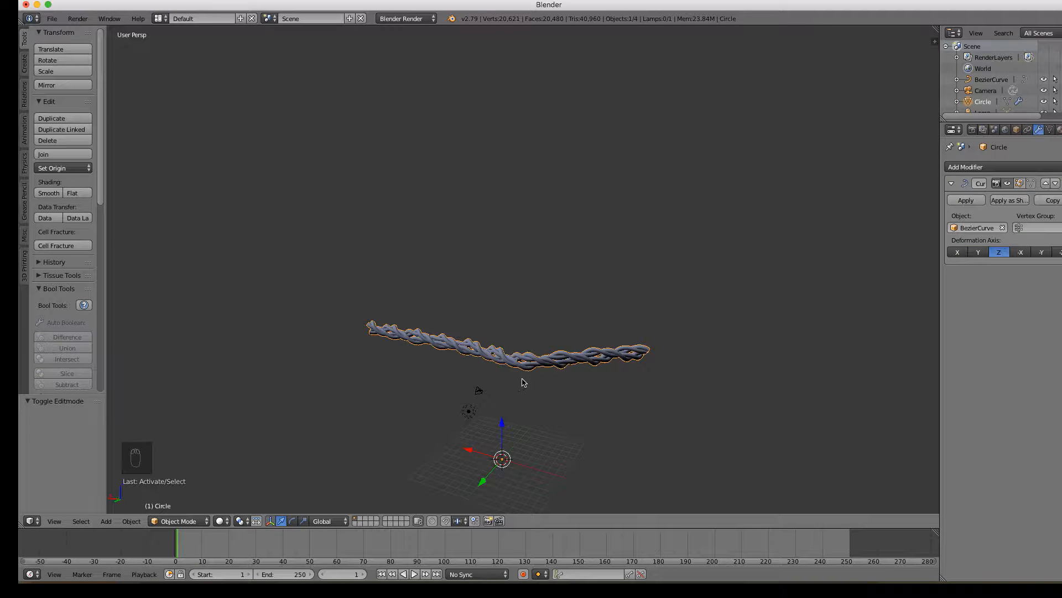
key("Tab")
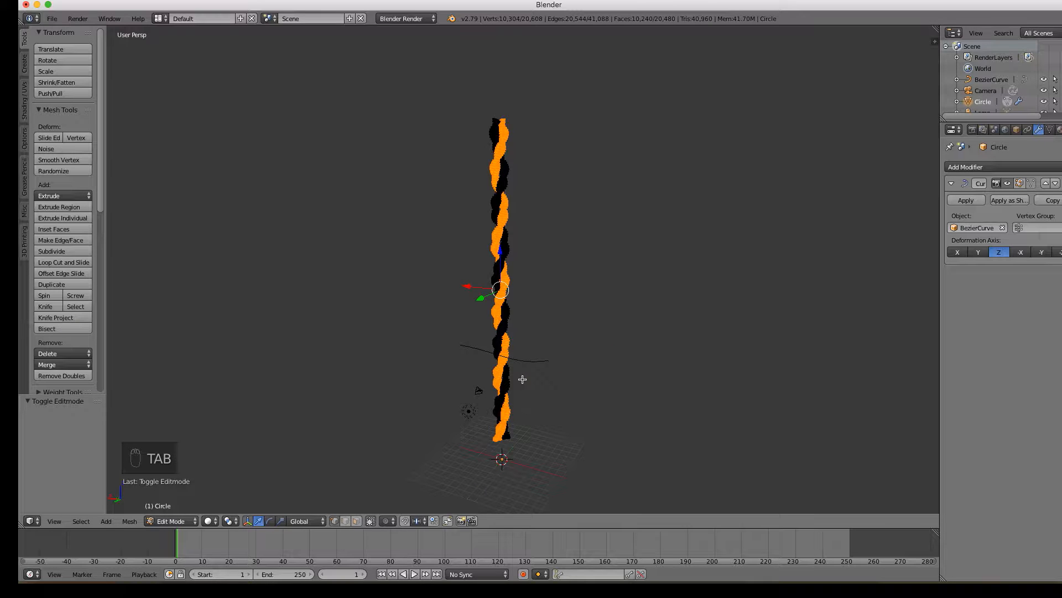
right_click(547, 362)
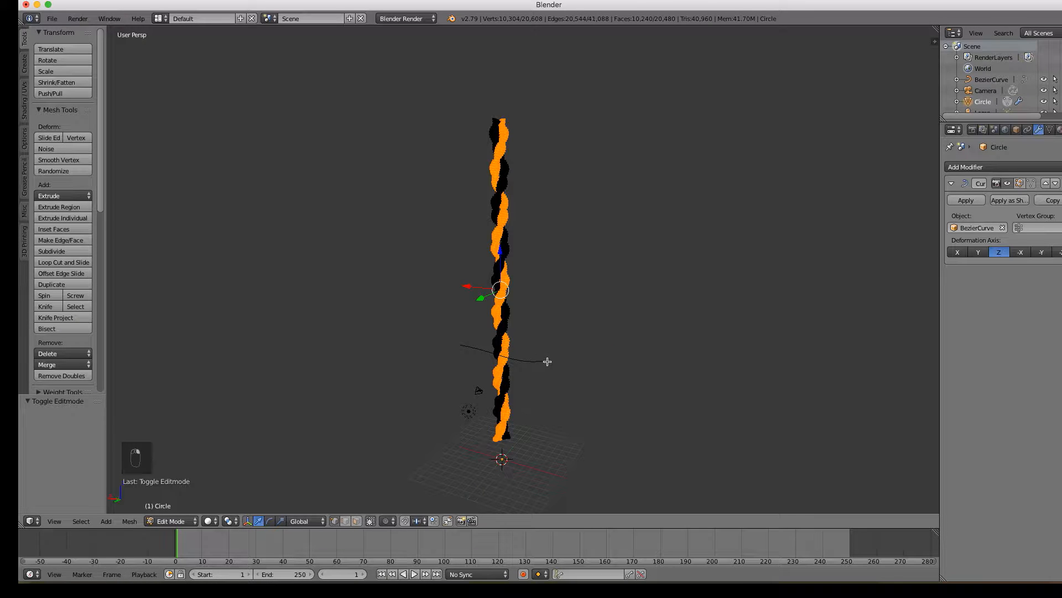
key("Tab")
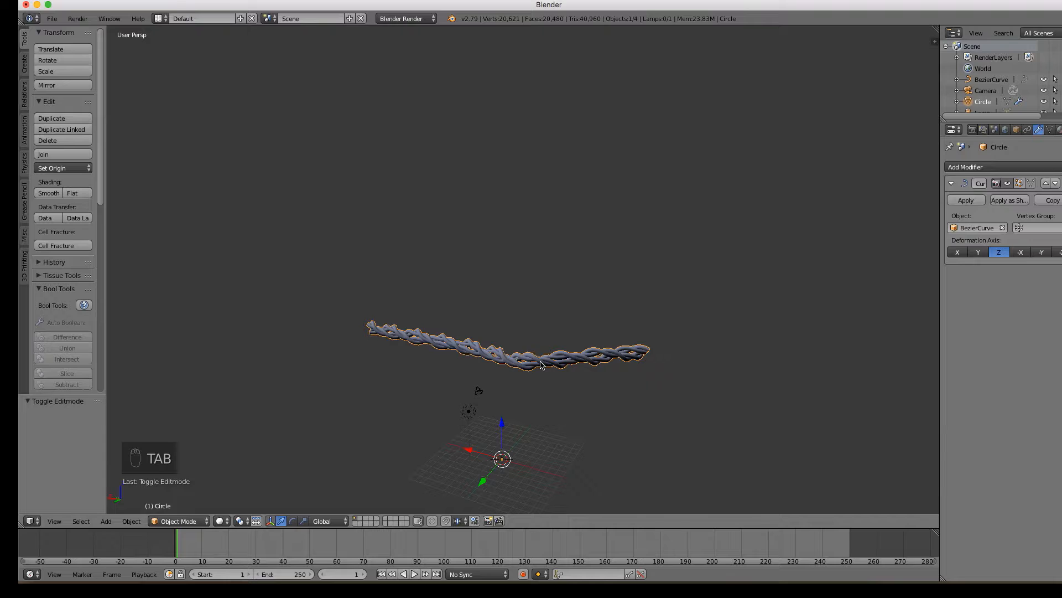
Reshape the Bezier curve by moving one end point down by about 9 in Z to the grid and shifting the other end point sideways
left_click(988, 83)
key("Tab")
right_click_drag(546, 363, 517, 446)
right_click(459, 339)
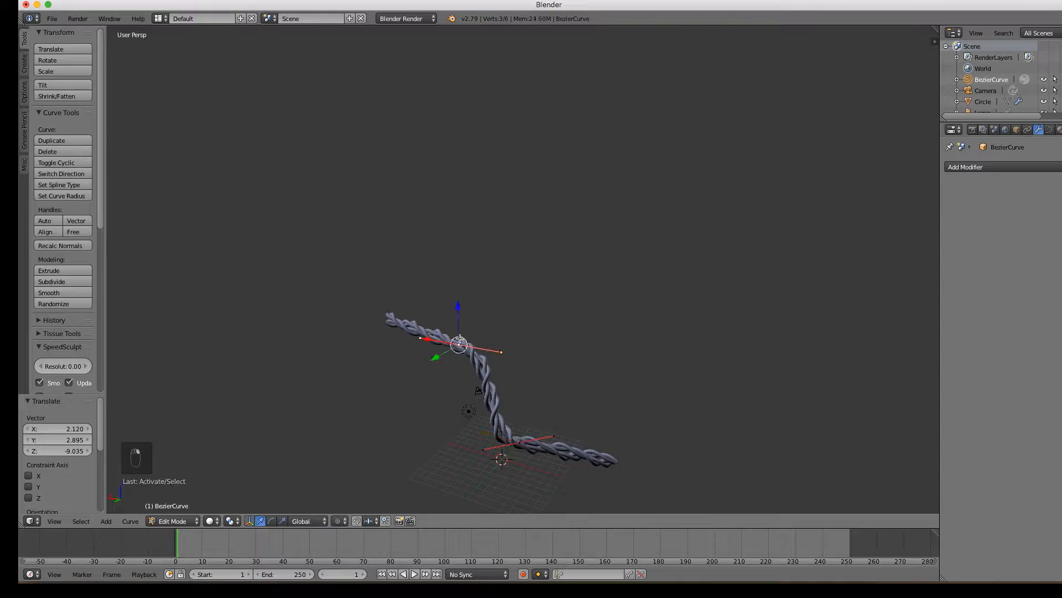
right_click_drag(459, 339, 604, 320)
Reposition the handles of the curve's lower point, moving one about 3.7 along X and about 17.5 downward to bend the rope
right_click(574, 461)
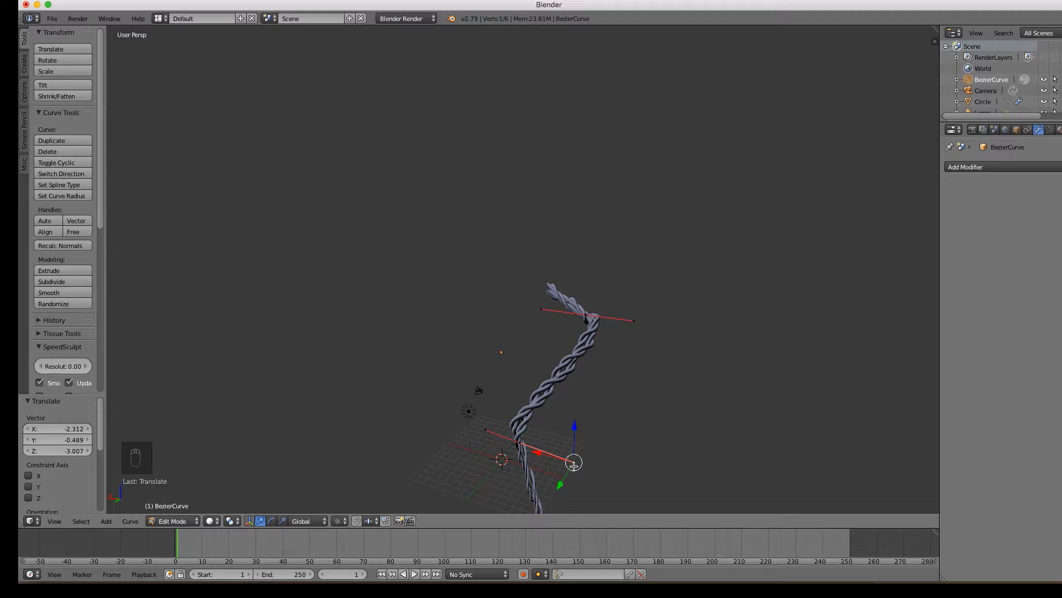
right_click(479, 430)
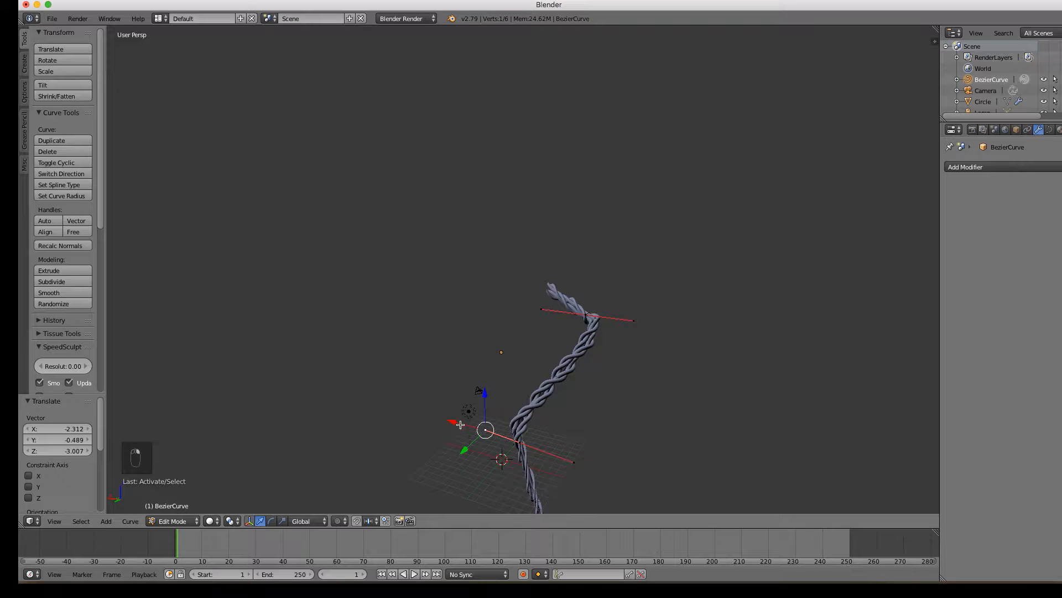
left_click_drag(460, 424, 439, 408)
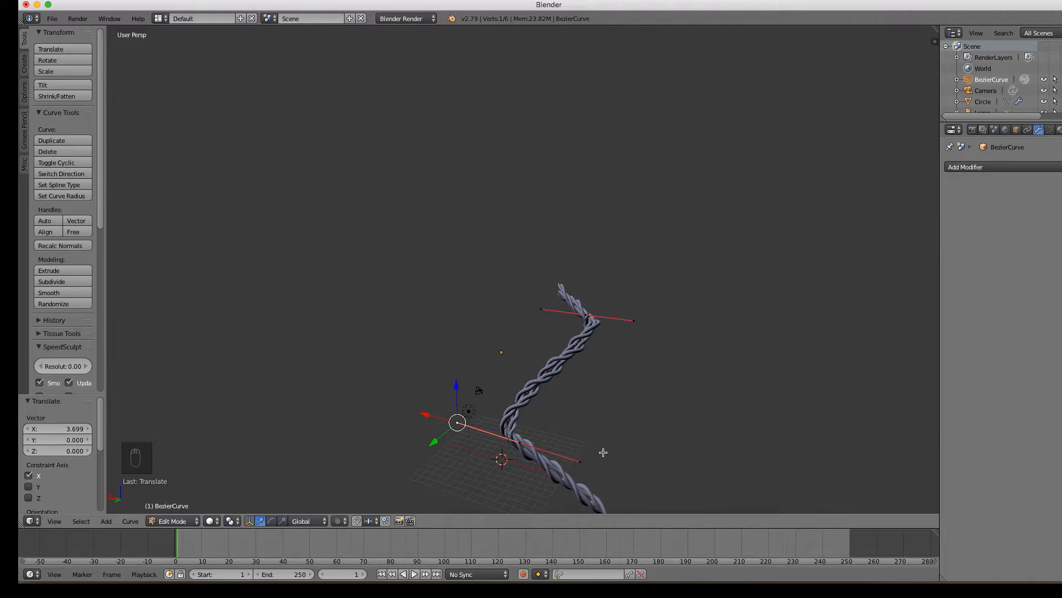
scroll(615, 389, "down", 3)
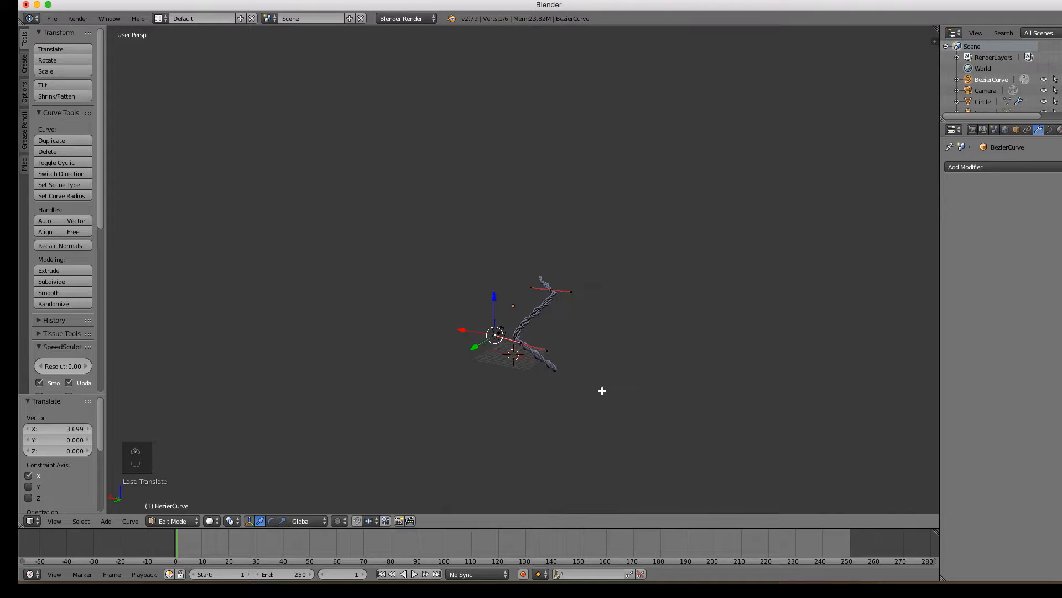
left_click_drag(495, 336, 537, 410)
Switch to the camera view and move the camera to frame the whole V-shaped rope
middle_click_drag(644, 334, 550, 299)
scroll(555, 302, "up", 6)
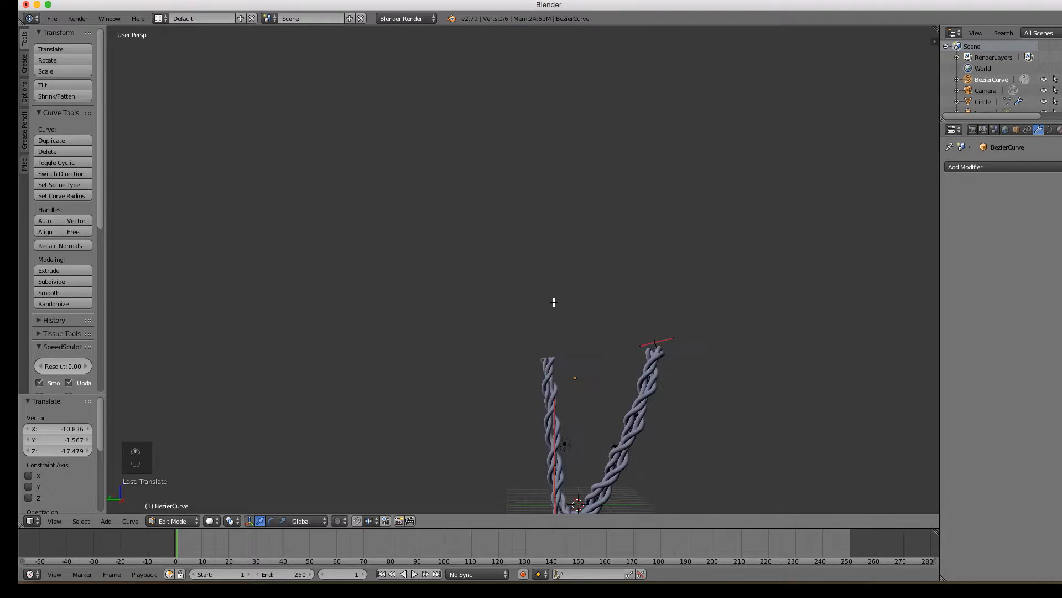
scroll(554, 303, "down", 3)
key("KP_0")
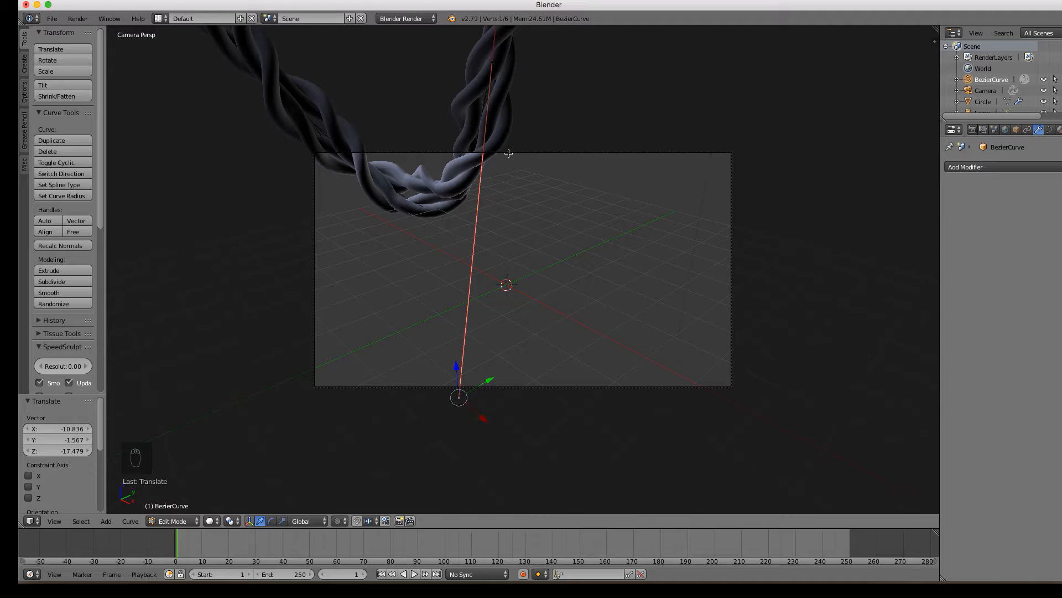
key("Tab")
left_click(987, 92)
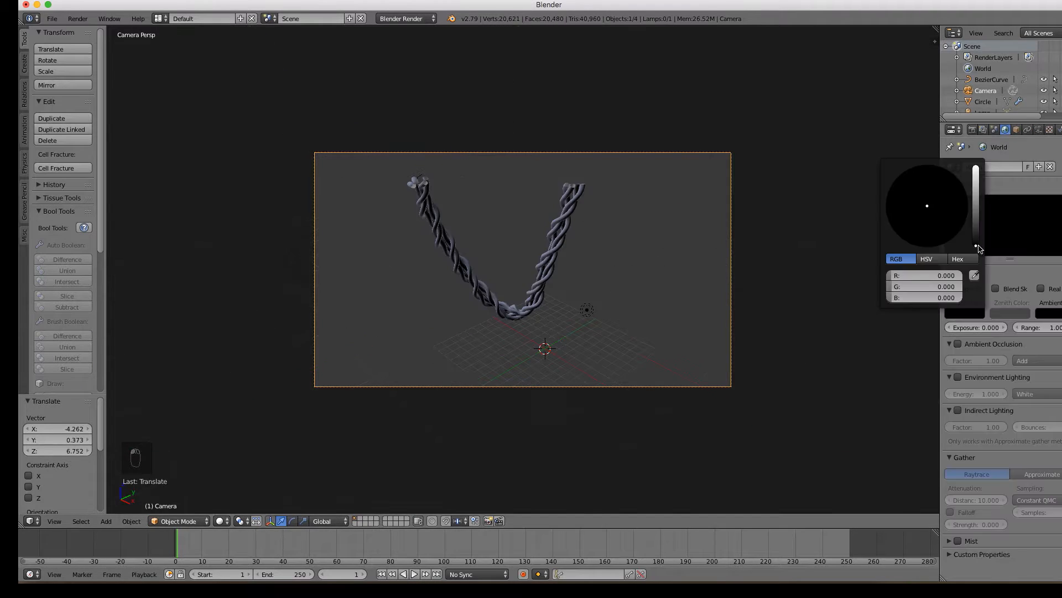
Enable ambient occlusion in the world settings with a factor of 0.2 and render the image
left_click(959, 344)
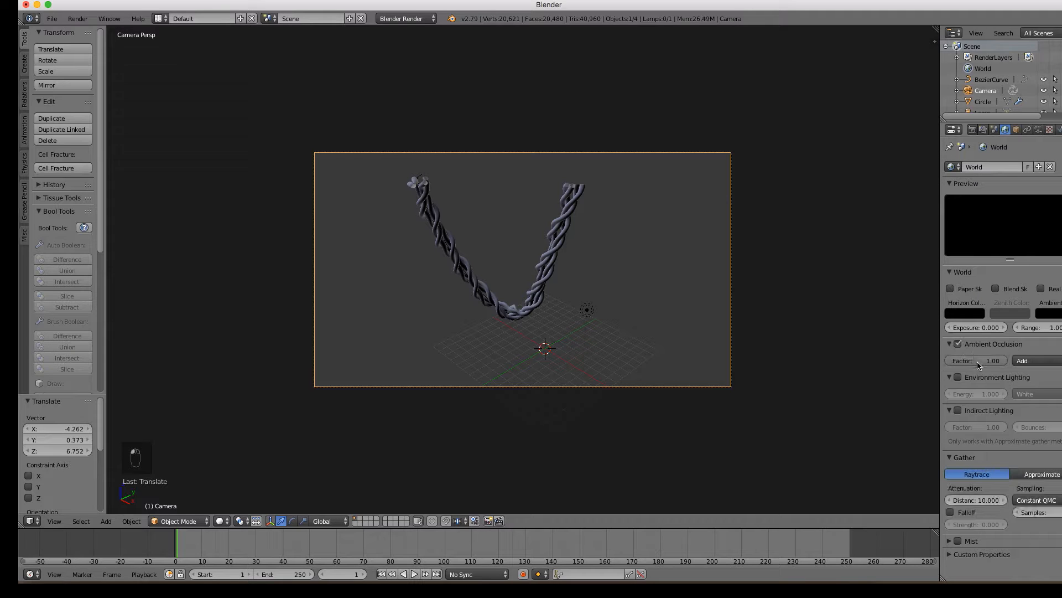
left_click(979, 361)
type(".2")
key("Return")
key("F12")
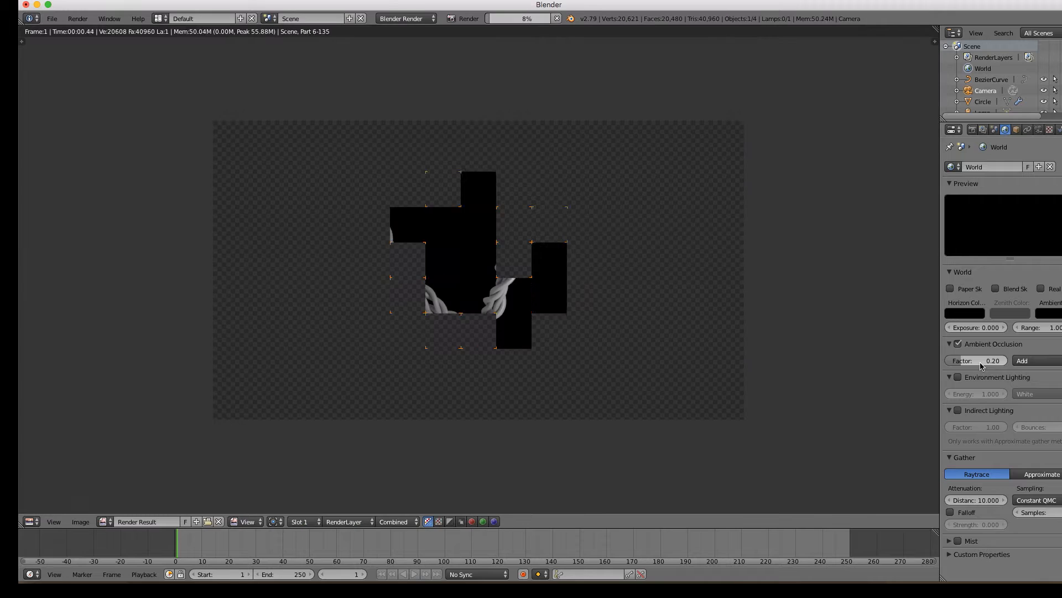